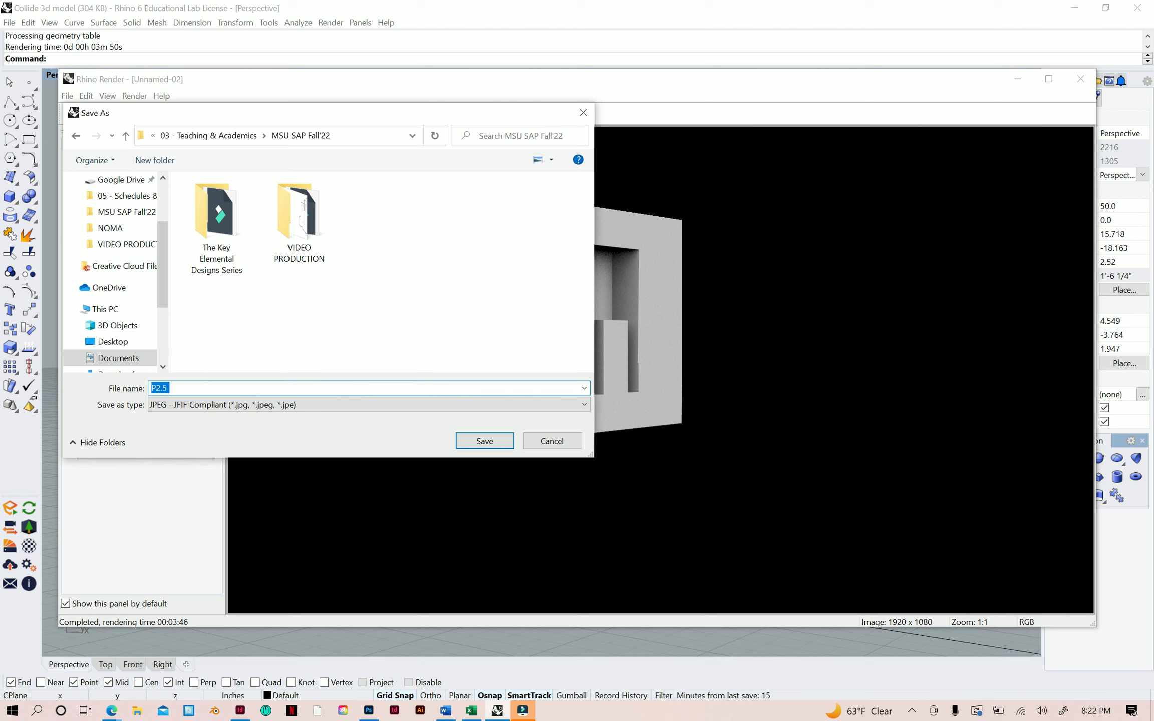
Step: Open the rendering's file name for editing in the save dialog
click(170, 389)
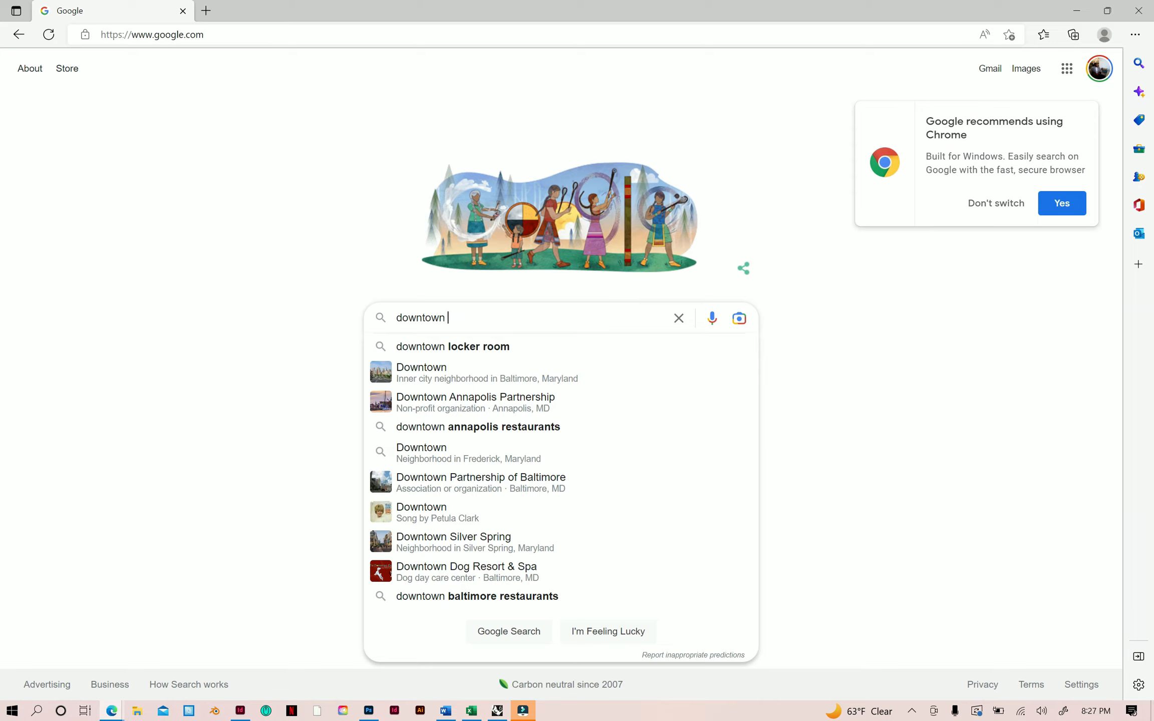
Step: Search Google for "downtown background" and show the image results
text(background)
key(Return)
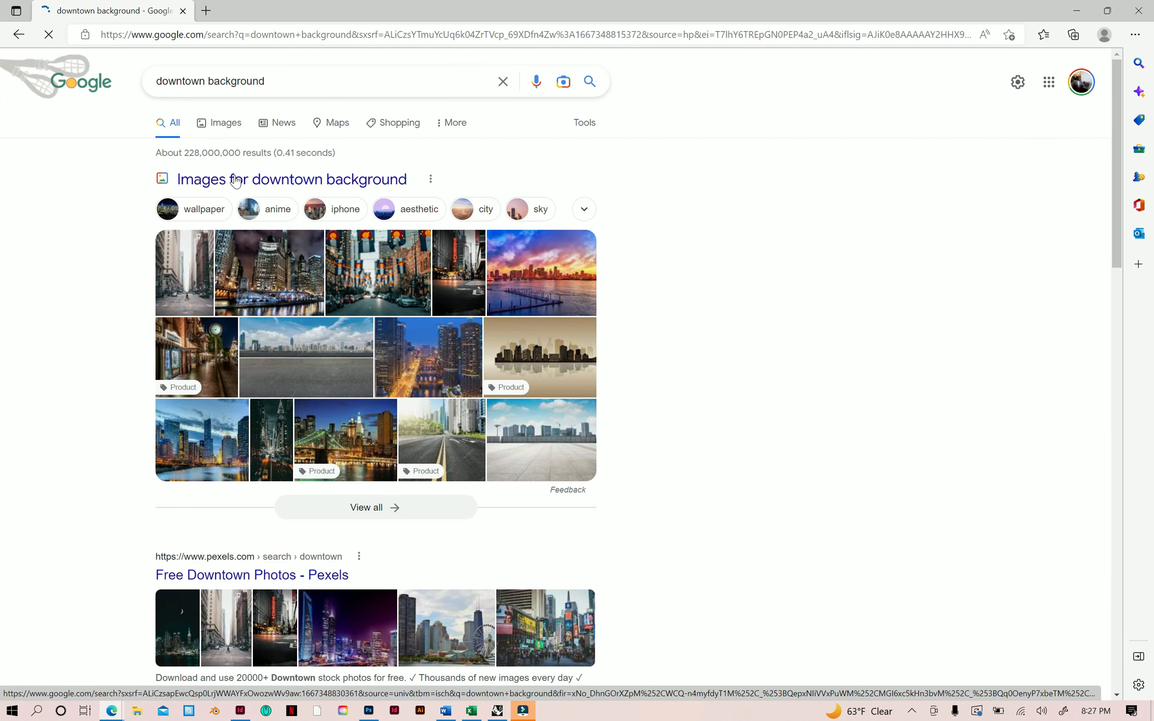
click(225, 123)
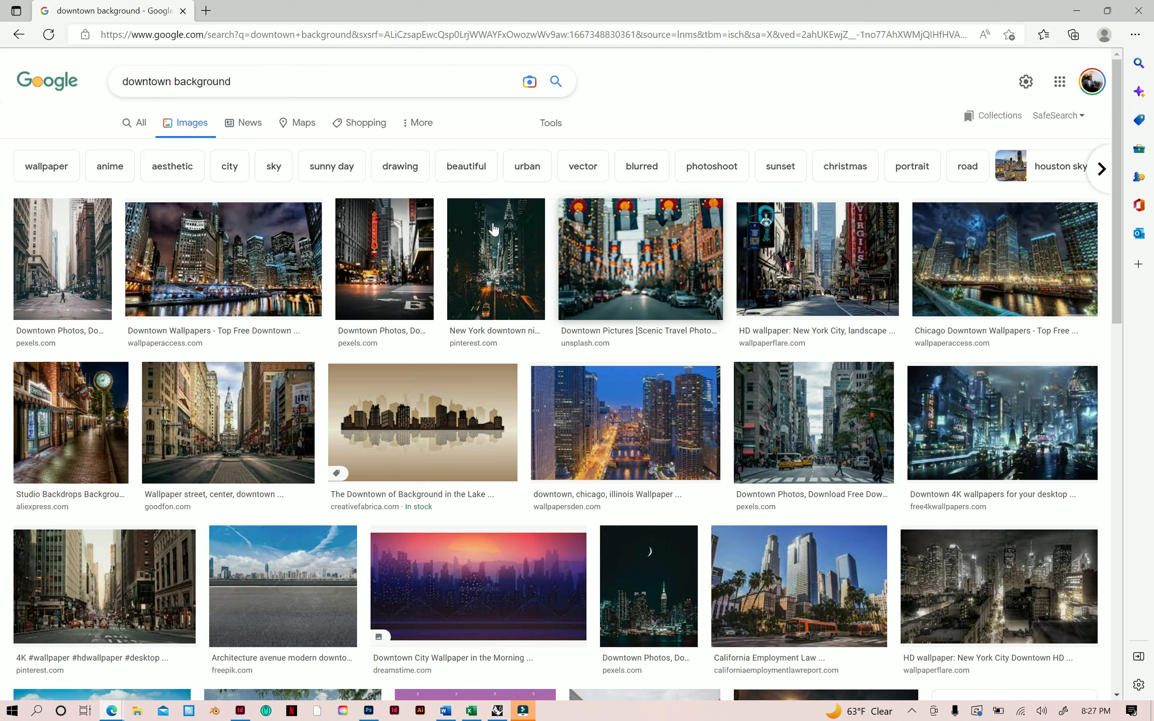
Step: Look through the downtown background images for a scene that could suit the building rendering
scroll(236, 247, down, 5)
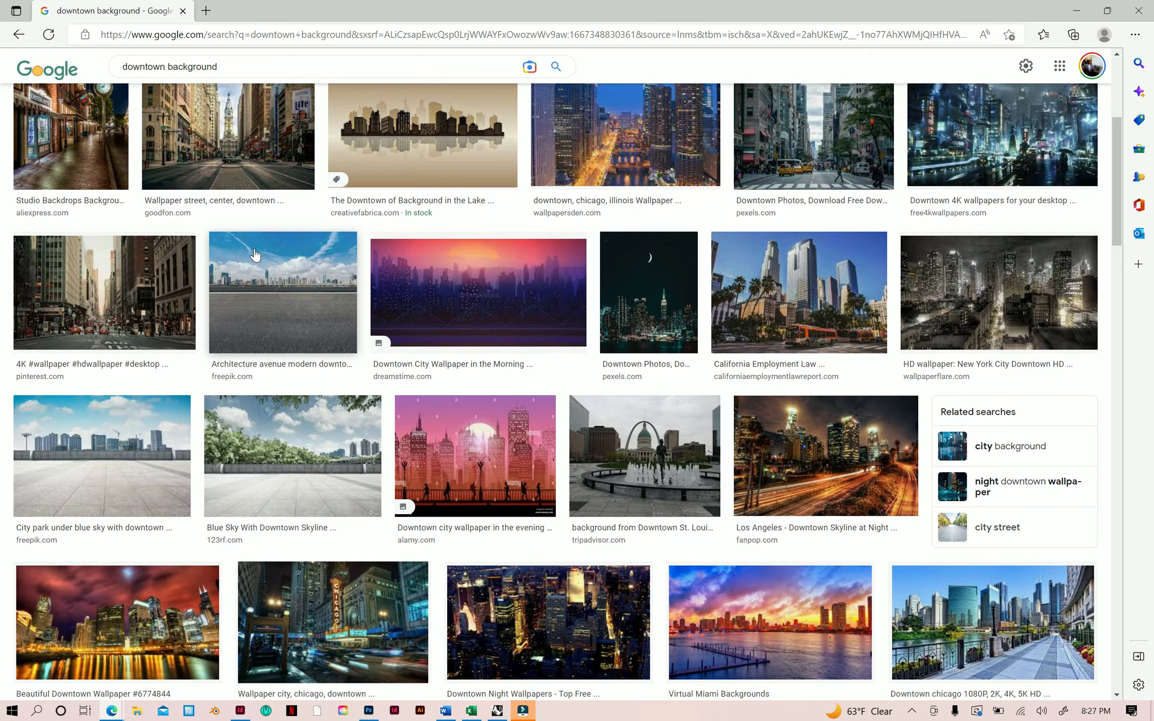
scroll(254, 256, down, 3)
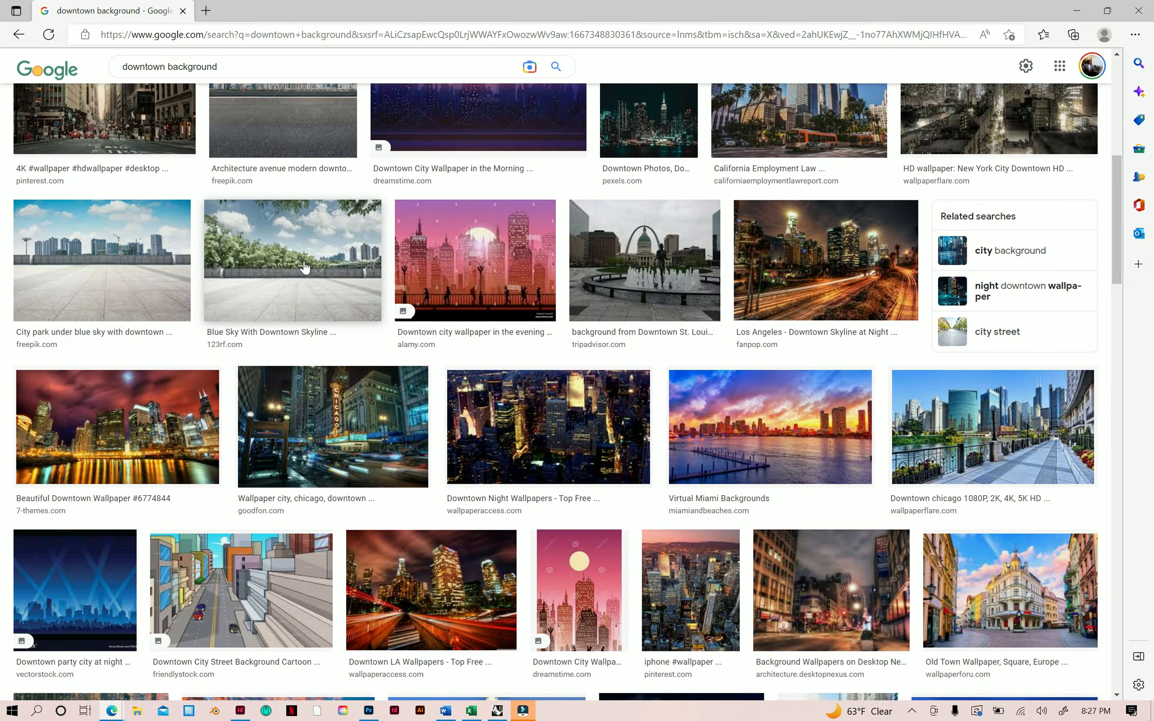
scroll(305, 268, down, 5)
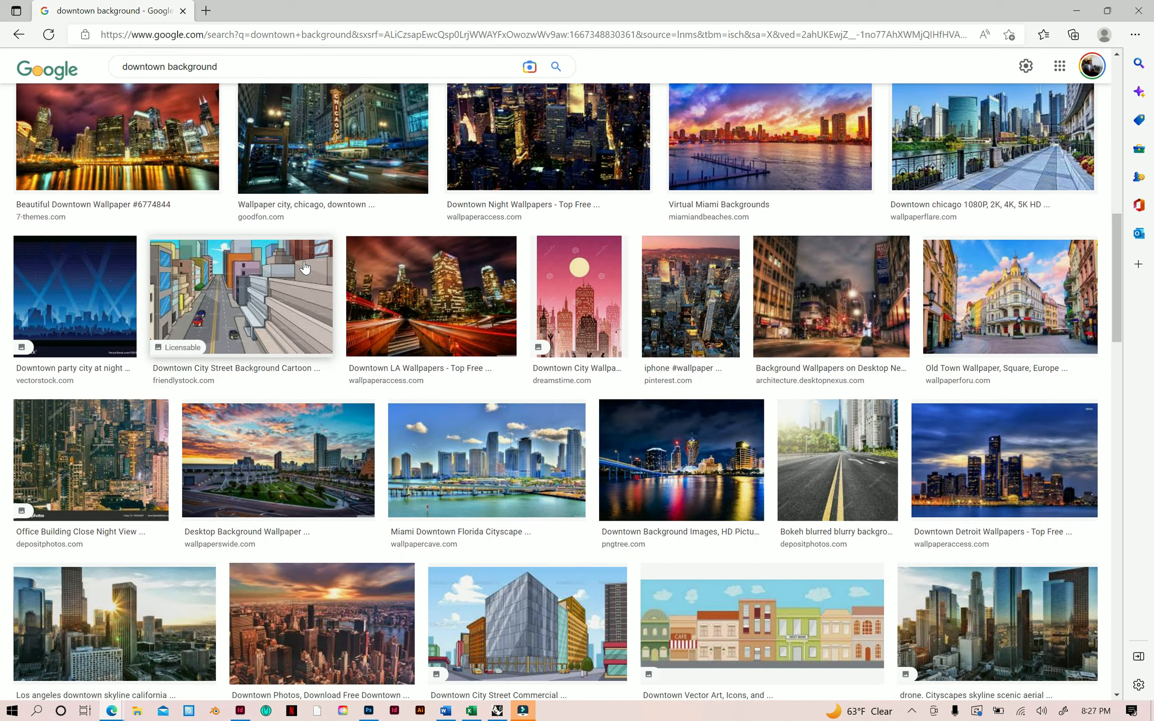
drag(441, 11, 390, 1)
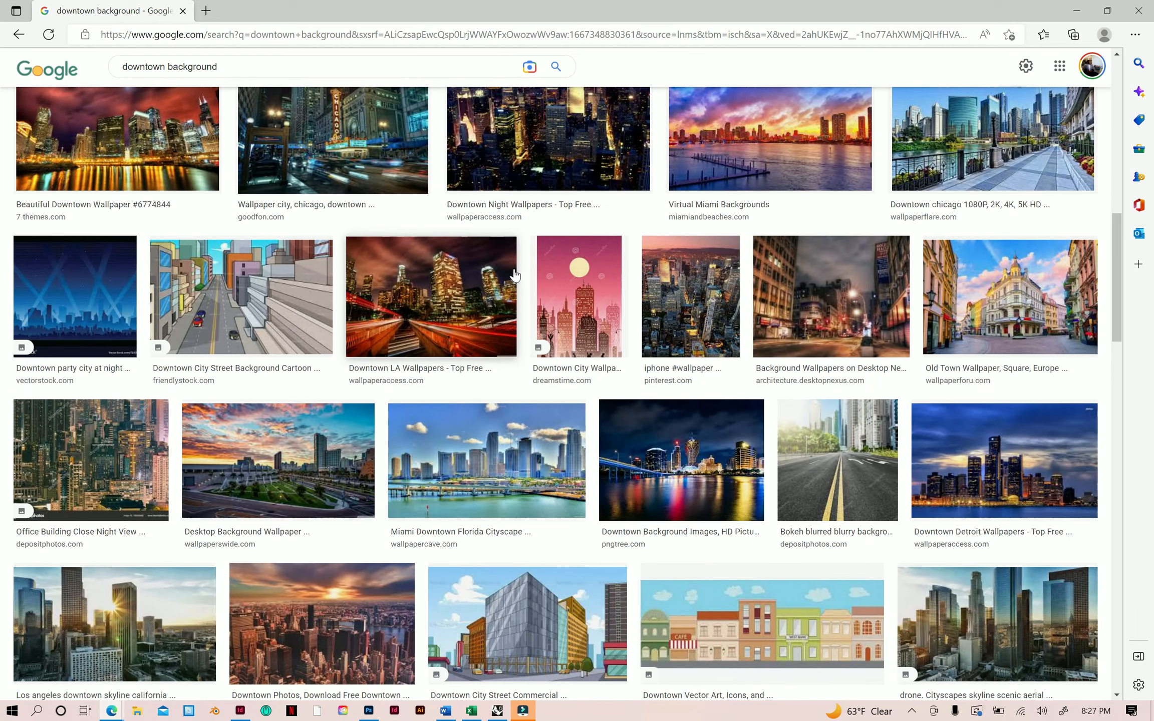
scroll(515, 274, down, 8)
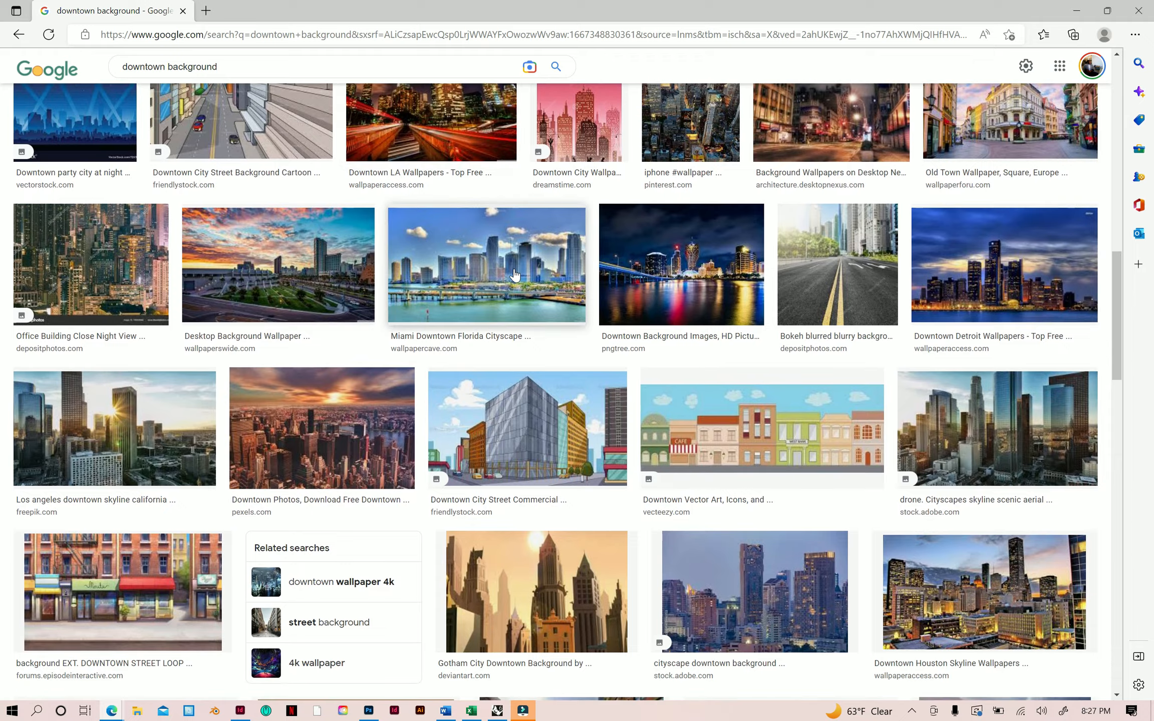
scroll(515, 275, down, 7)
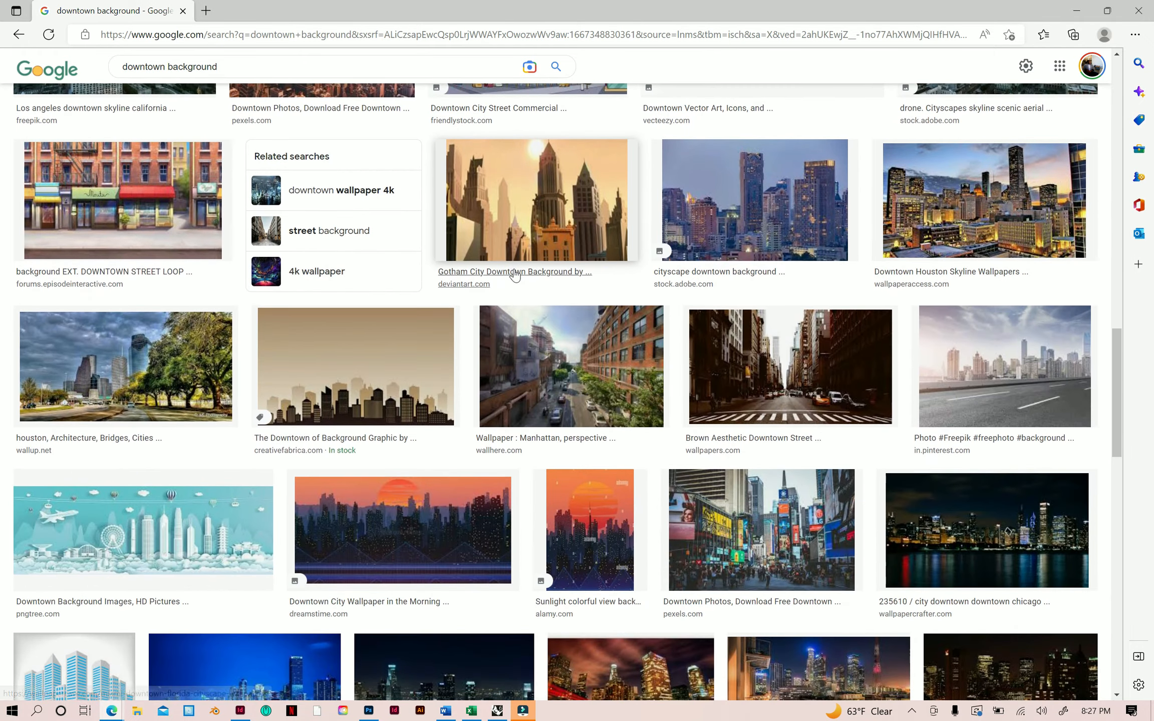
scroll(515, 274, down, 8)
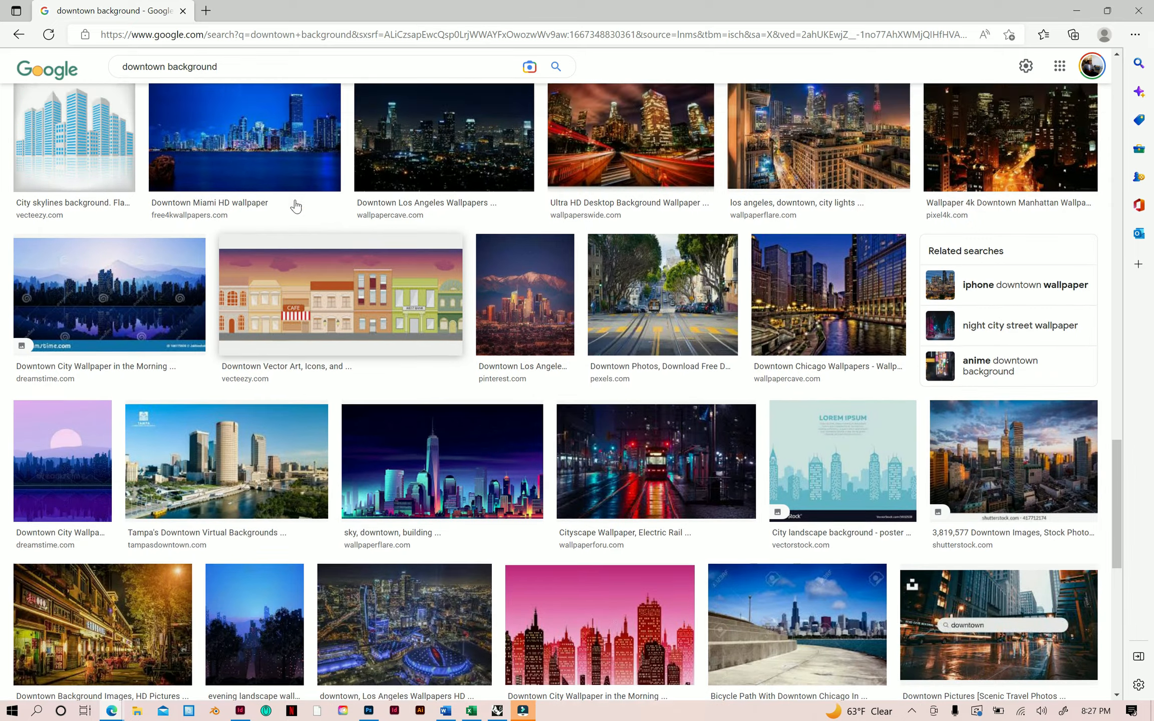
Step: Replace the image search term with "city background" and after that with "park background"
click(137, 66)
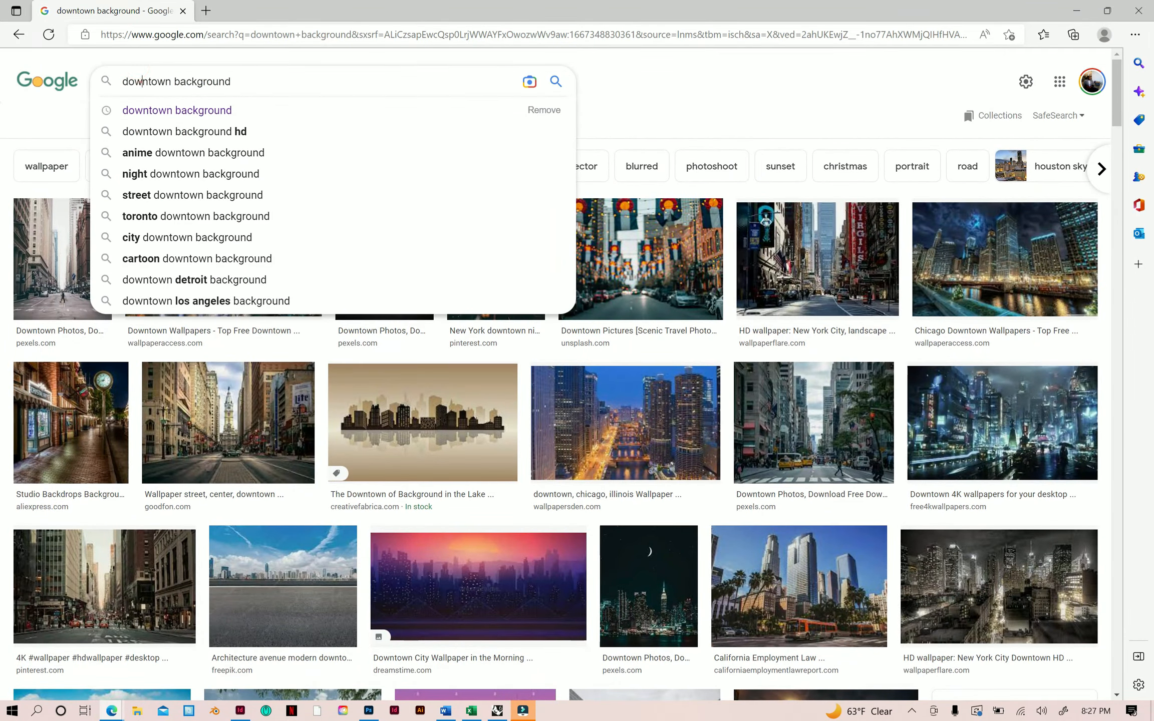
double_click(142, 81)
text(city)
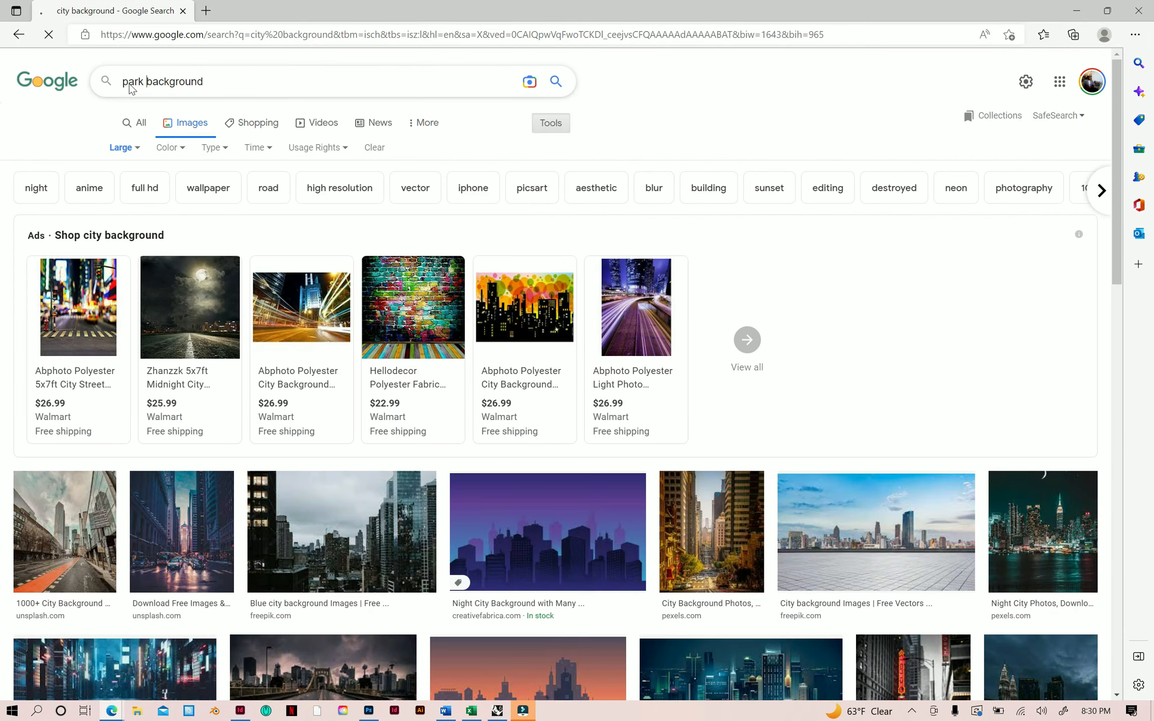
key(Return)
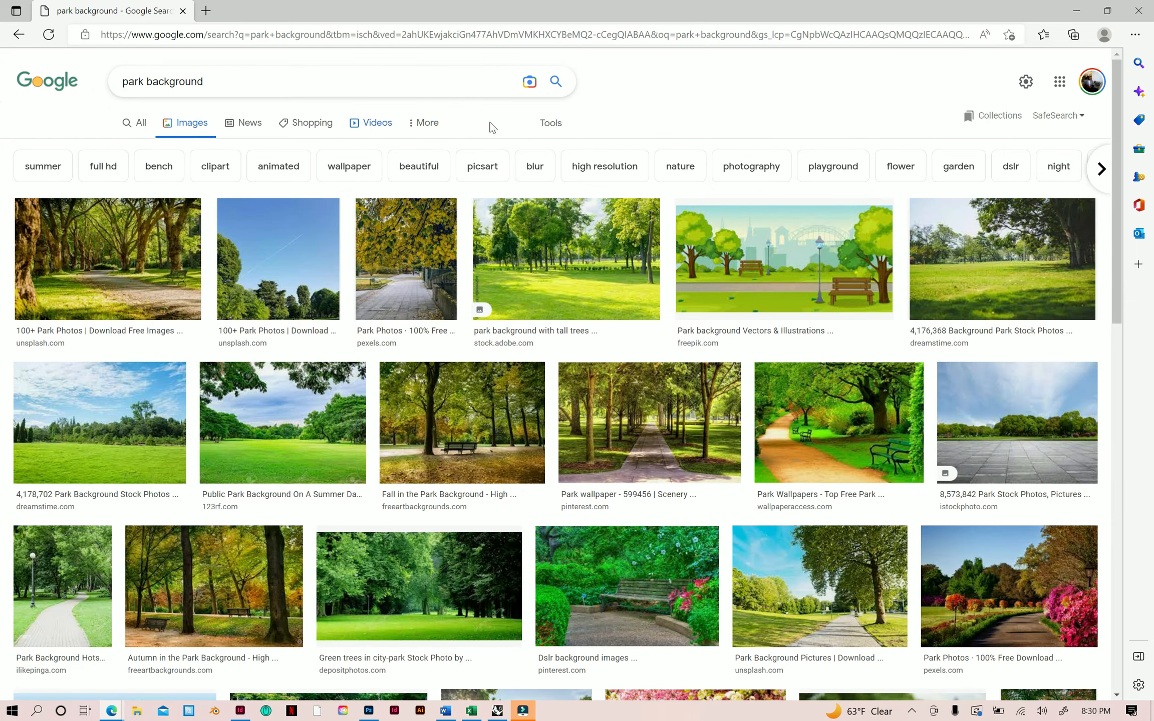
Step: Filter the park background images to Large size
click(540, 119)
click(120, 148)
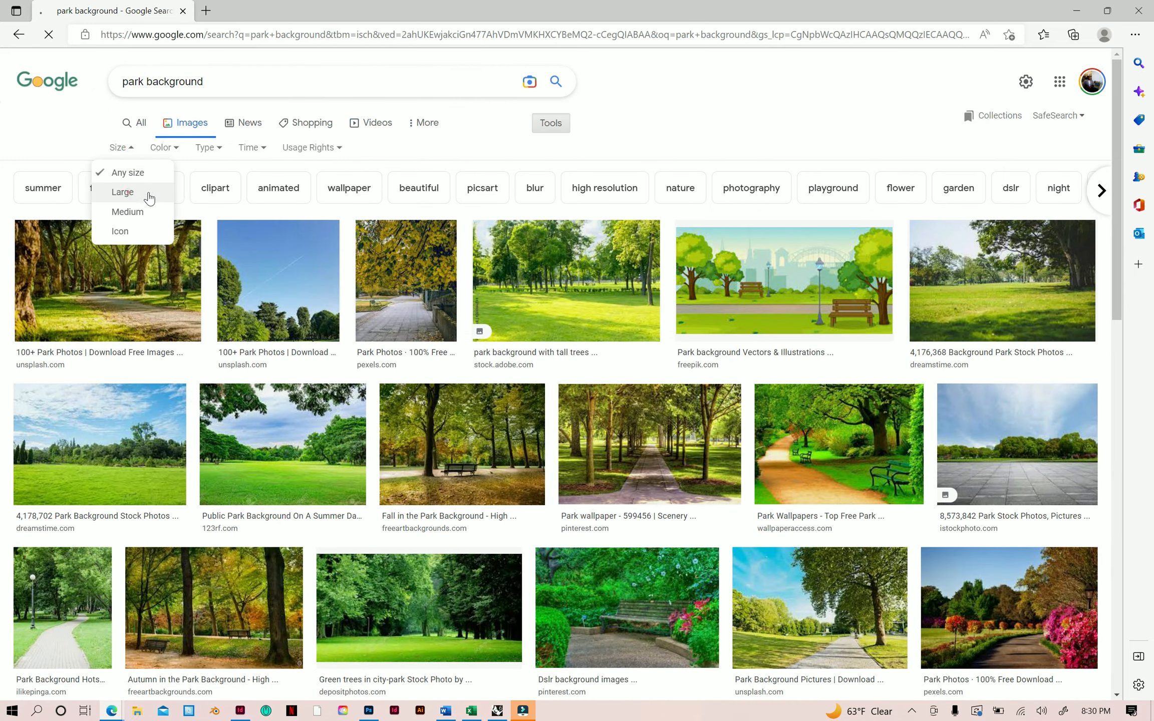
click(124, 191)
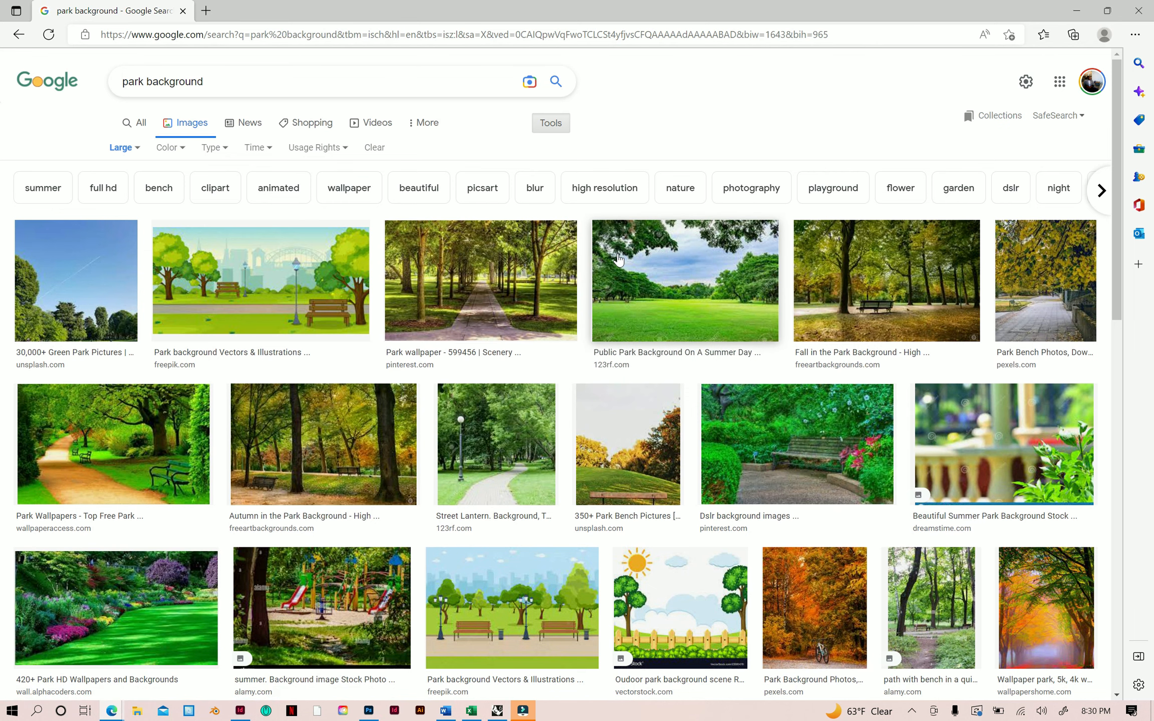
Step: Preview the Wallpaper Cave park path photo and briefly uncover the building render in Photoshop to compare the two
scroll(619, 259, down, 2)
scroll(619, 259, down, 2)
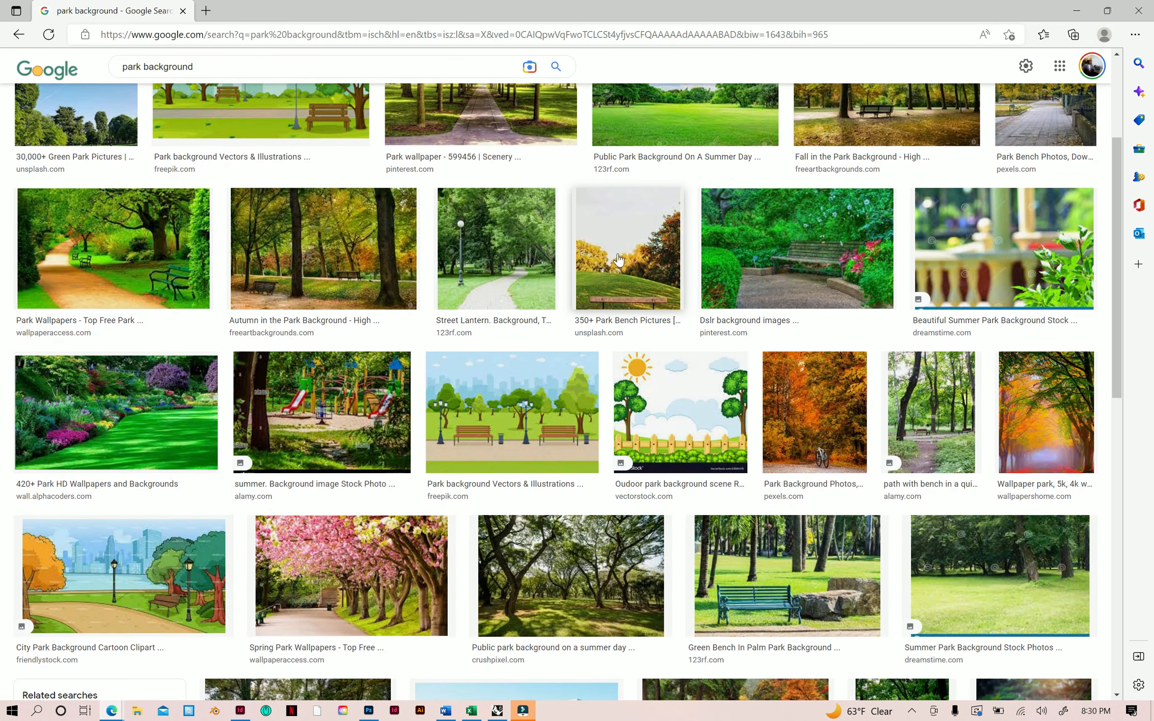
scroll(626, 259, down, 3)
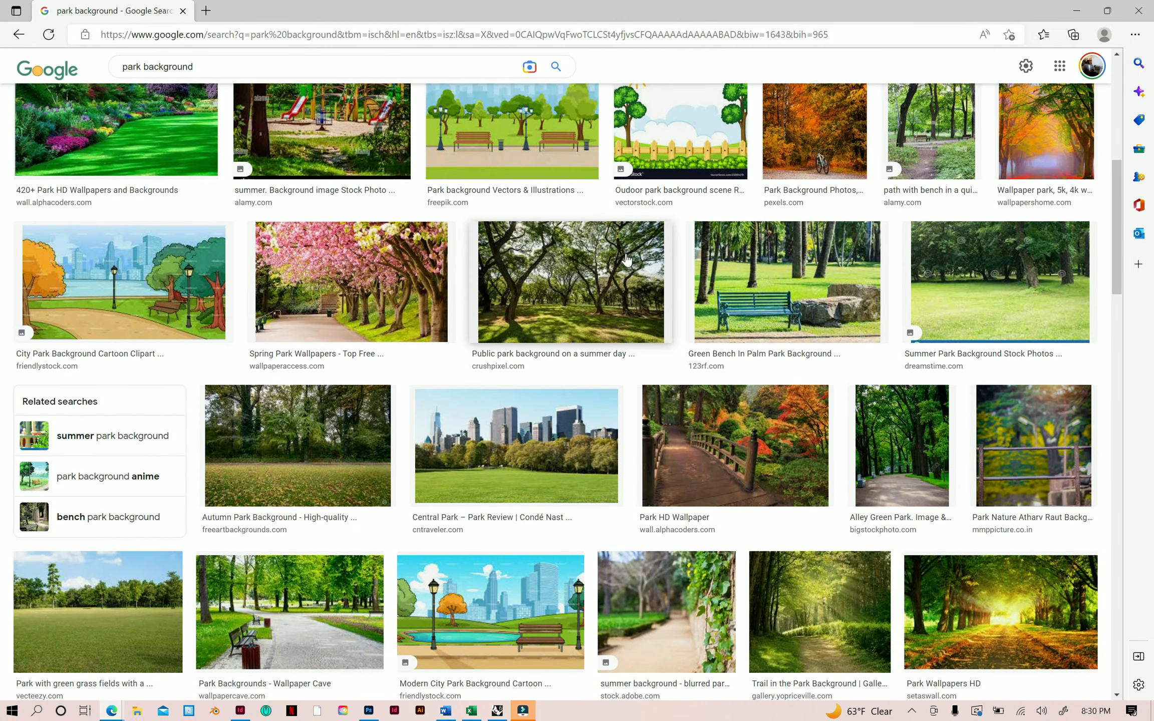
scroll(591, 374, down, 3)
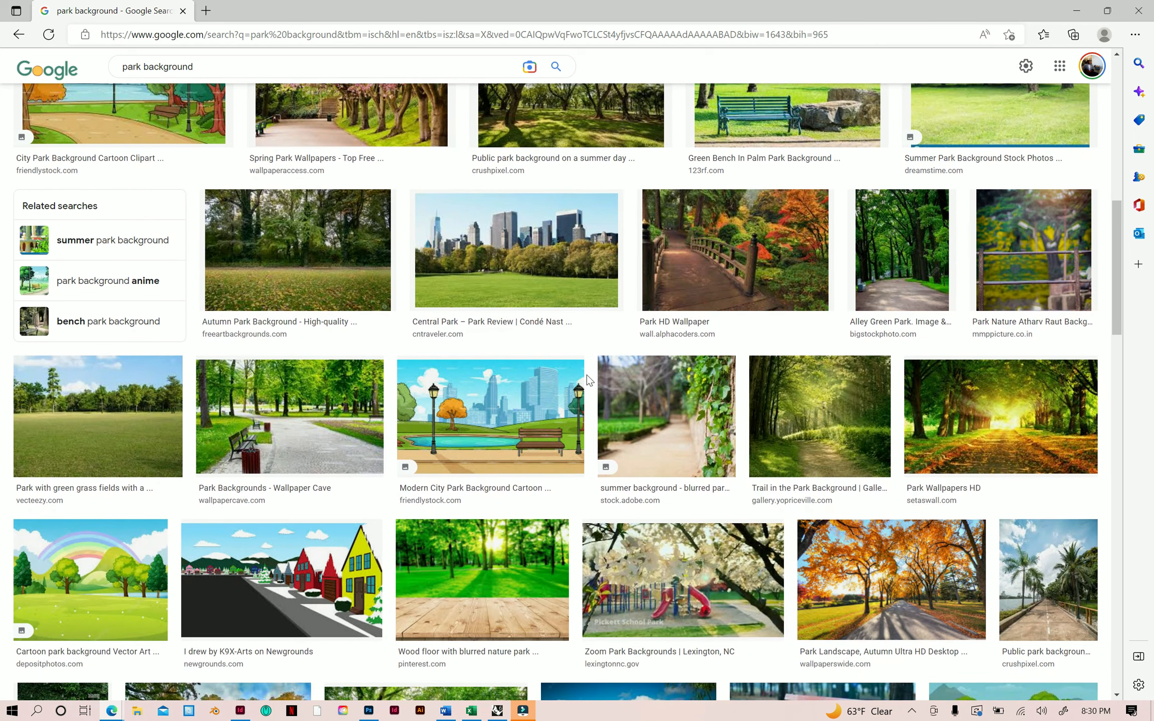
click(316, 415)
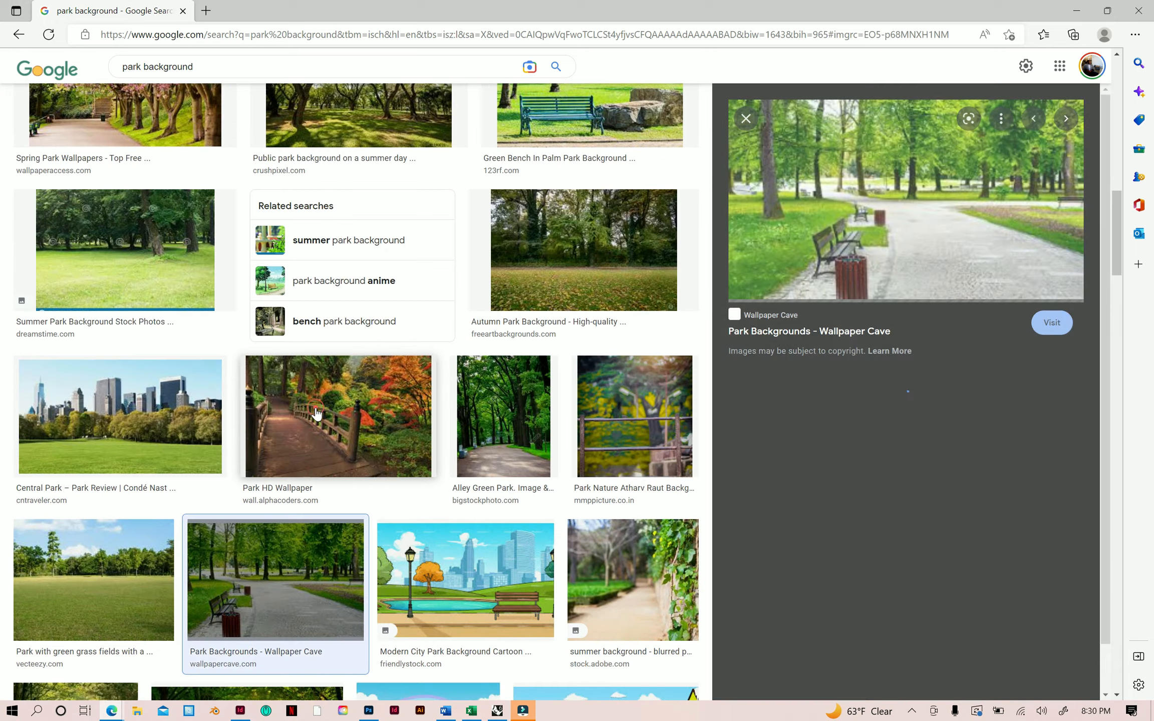
drag(616, 11, 714, 478)
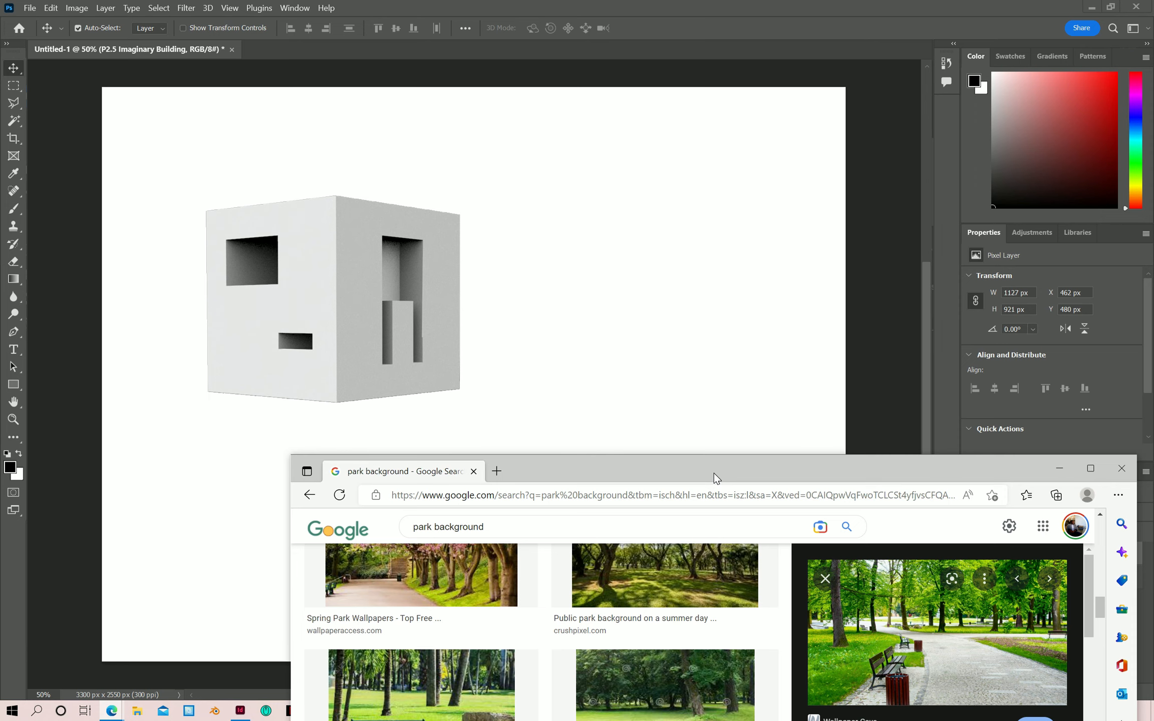
drag(714, 473, 546, 2)
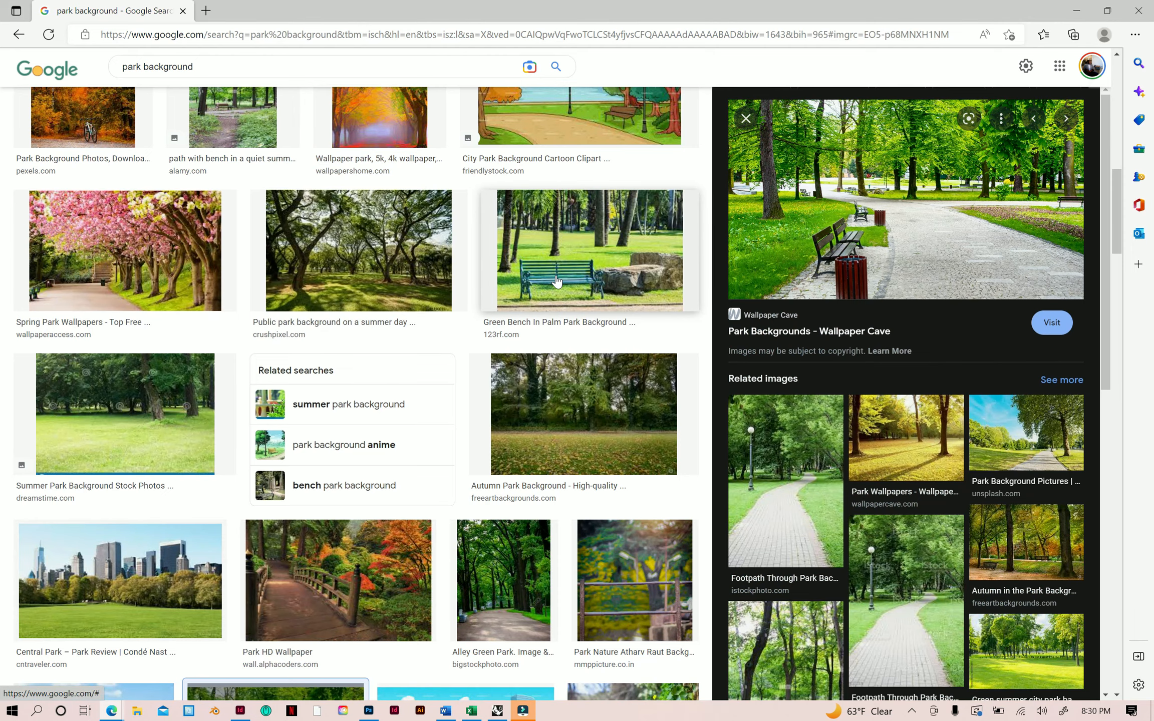
Step: Browse more park images, previewing the "Autumn in Park Background" photo and the wallpaperset.com Central Park skyline photo
scroll(557, 281, down, 5)
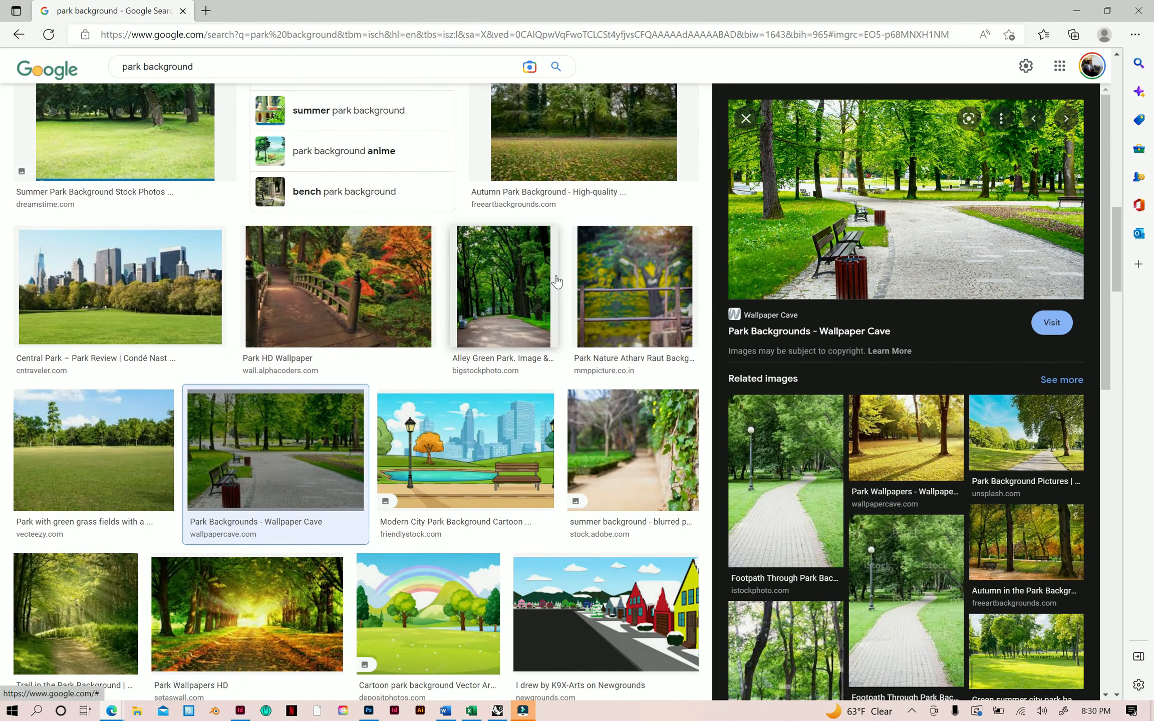
scroll(557, 282, down, 6)
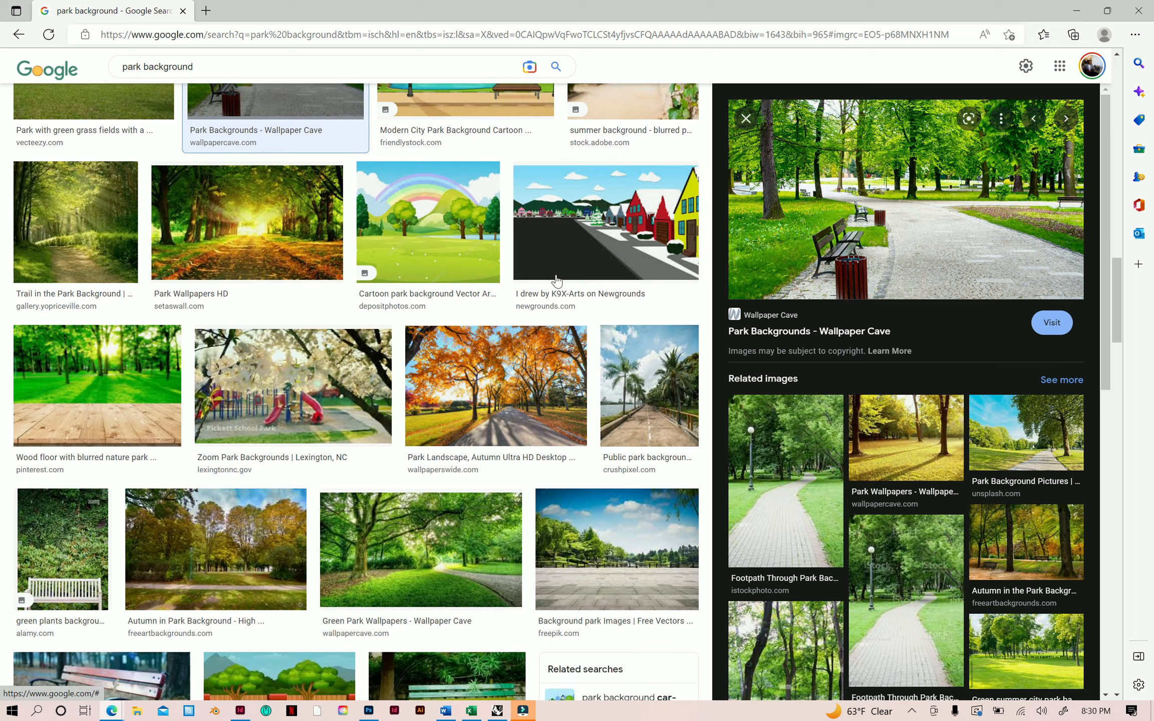
scroll(555, 283, down, 5)
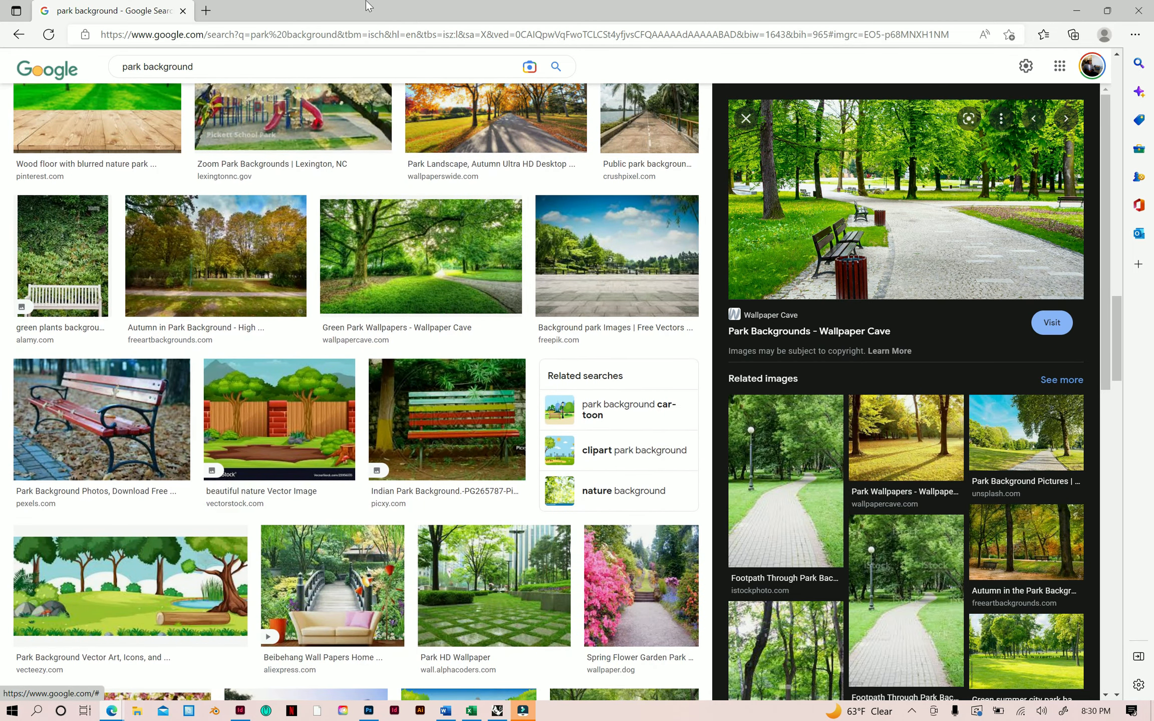
drag(371, 11, 481, 2)
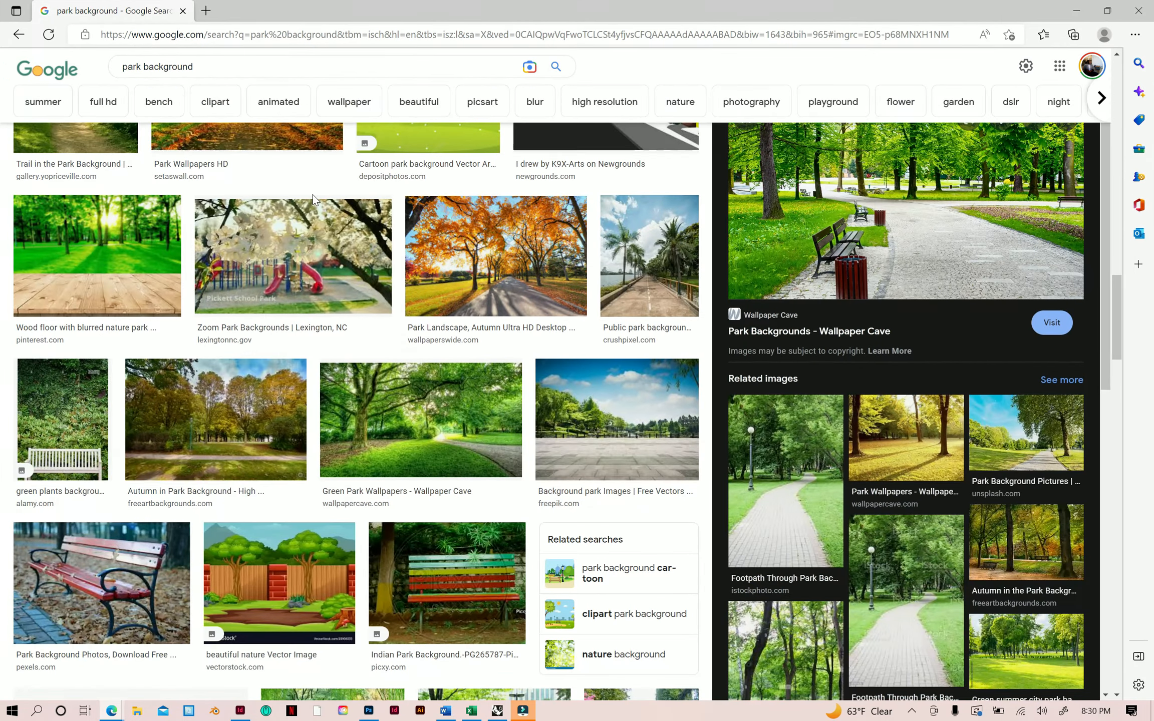
click(241, 416)
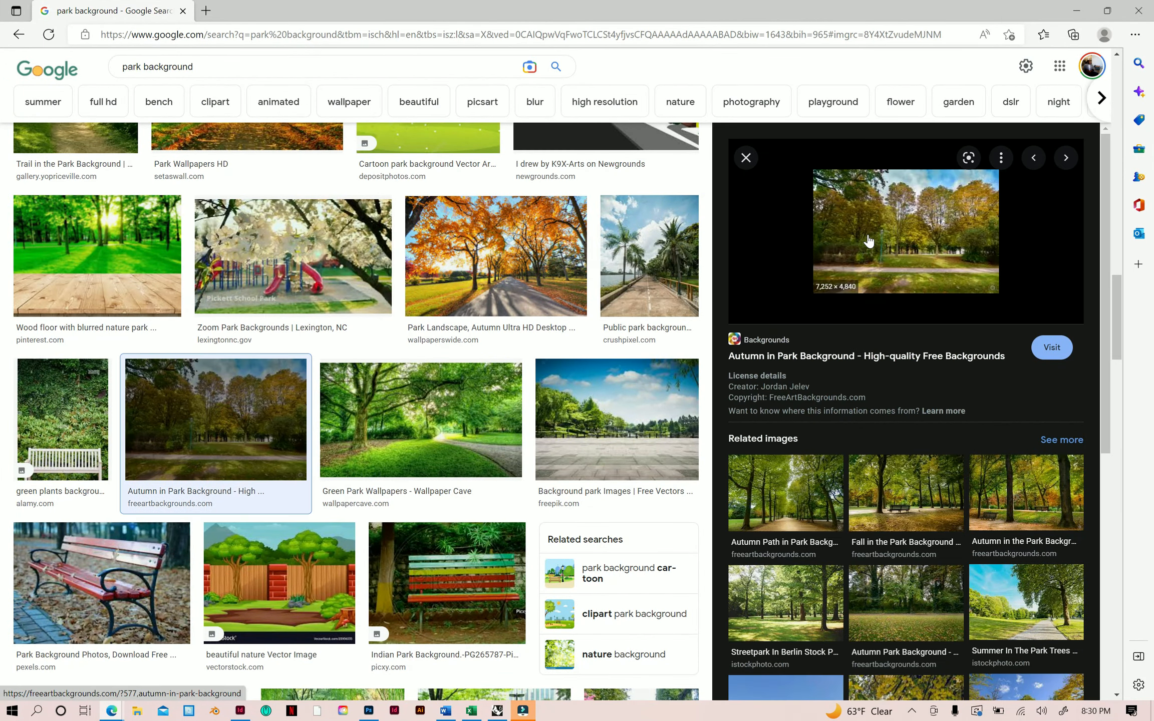
scroll(441, 299, down, 10)
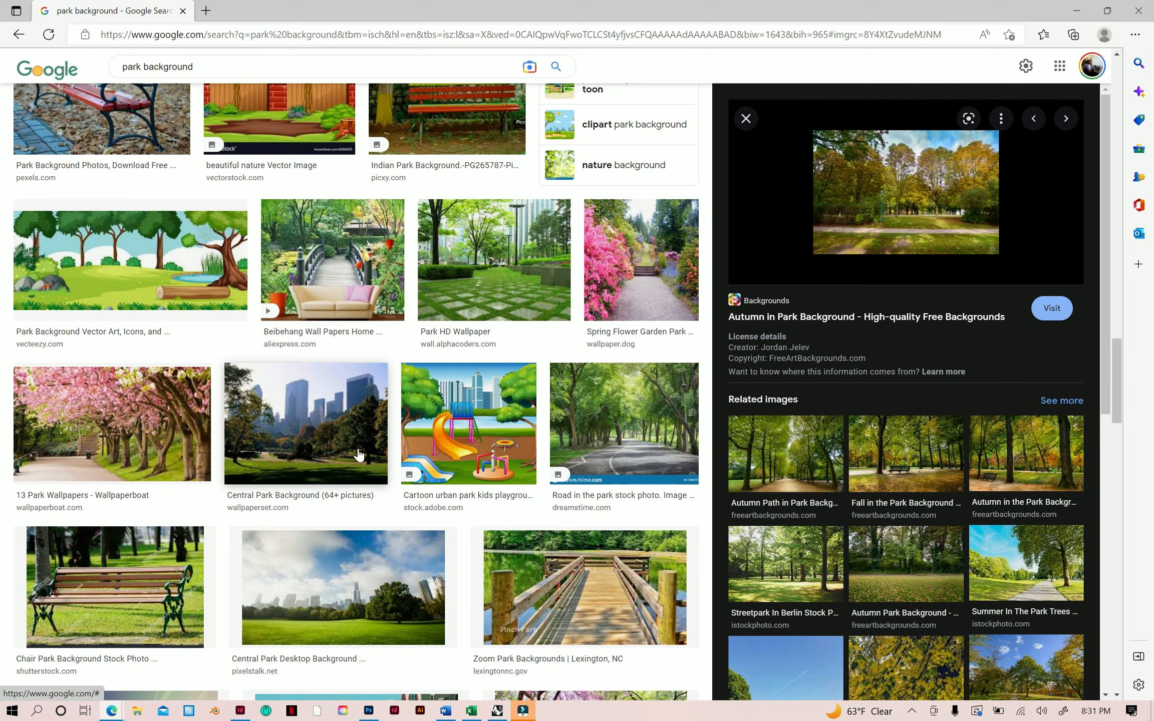
click(358, 426)
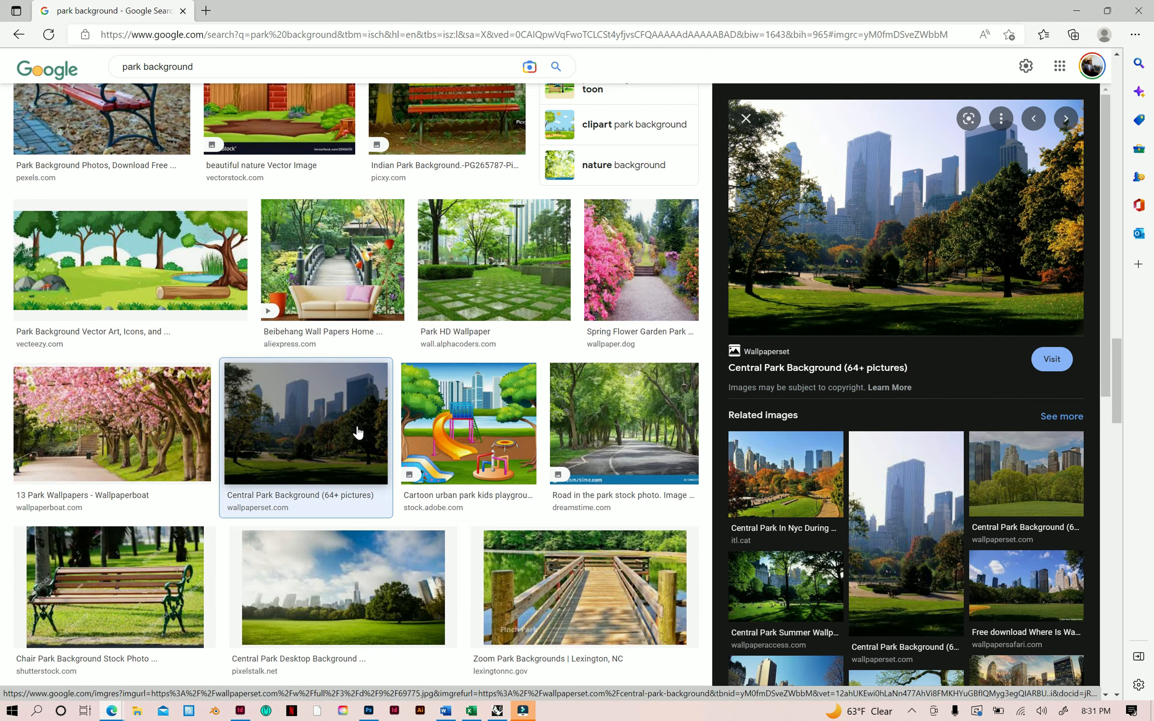
right_click(861, 208)
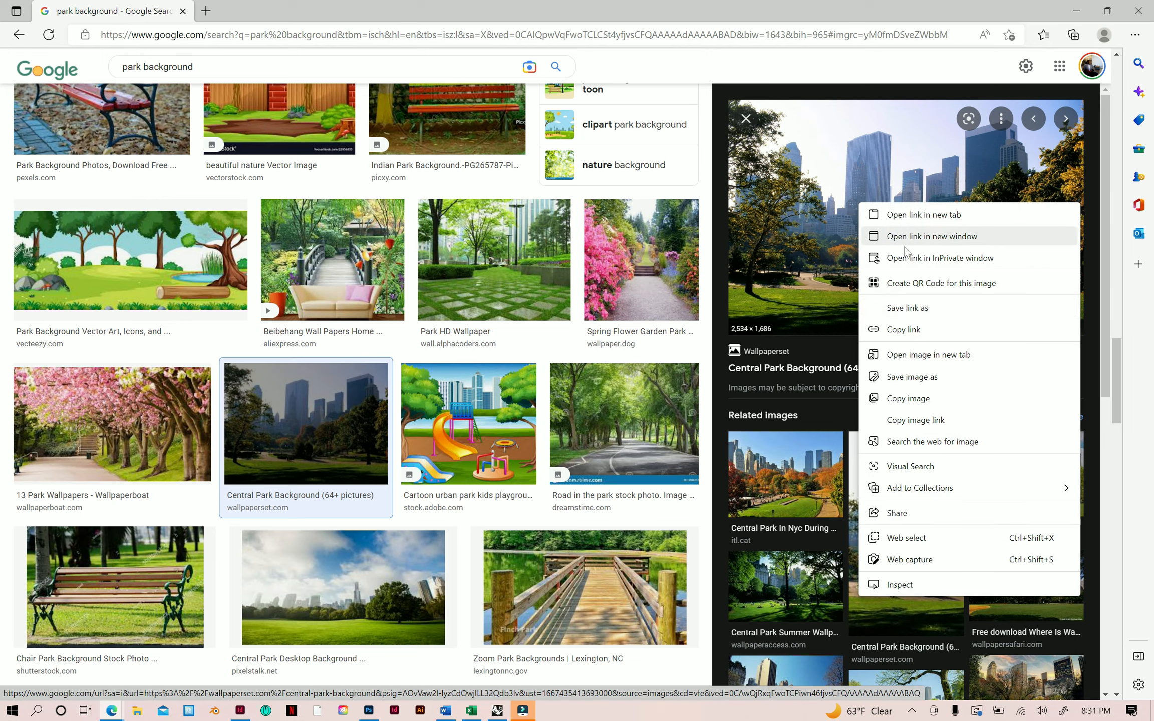
click(930, 357)
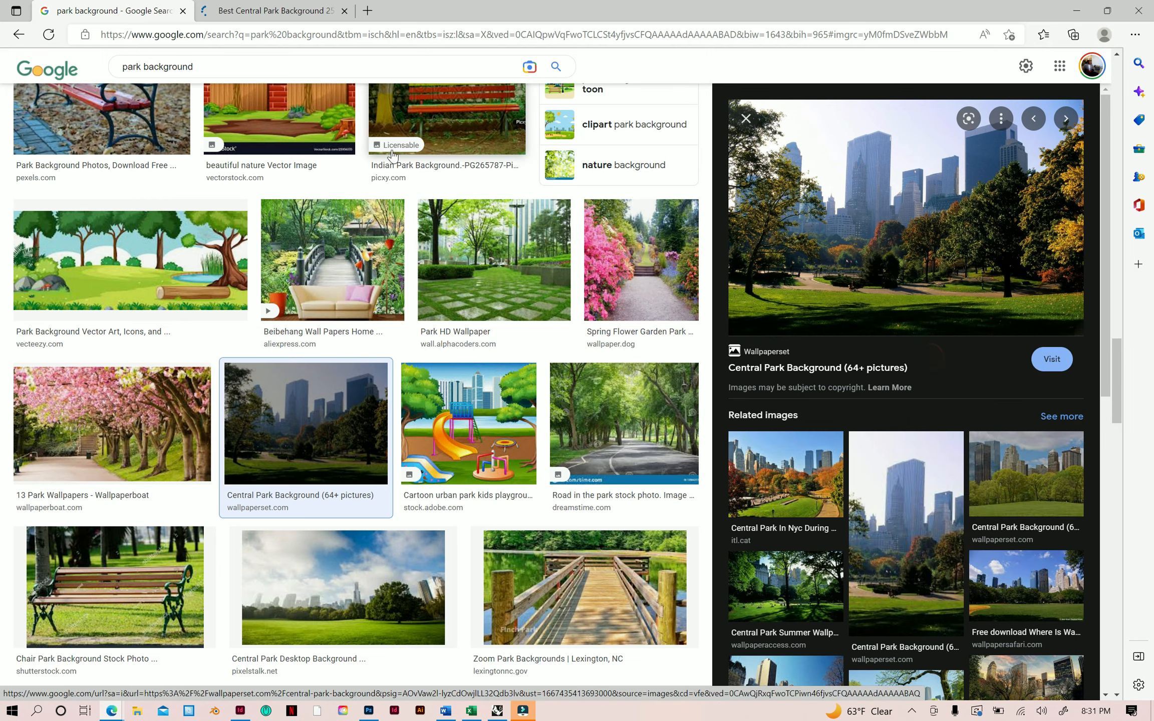
key(ctrl+Tab)
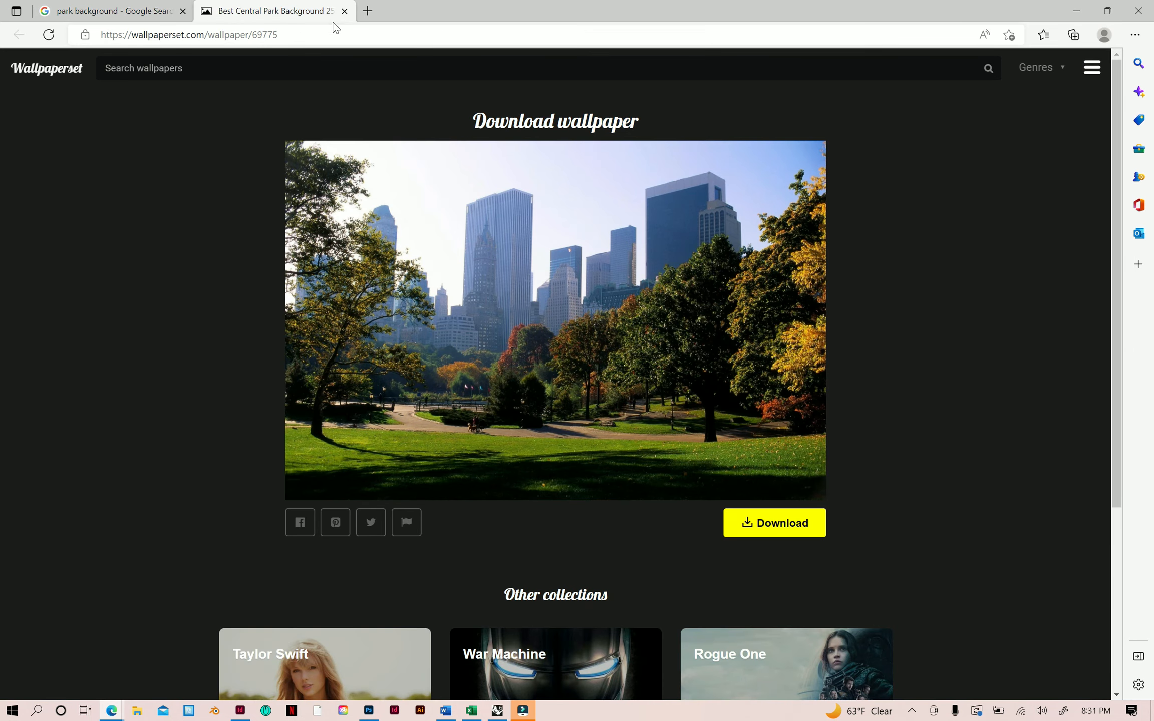
click(344, 11)
Step: Open the wallpaperset.com Central Park skyline image at full size in a new browser tab and switch to it
right_click(790, 244)
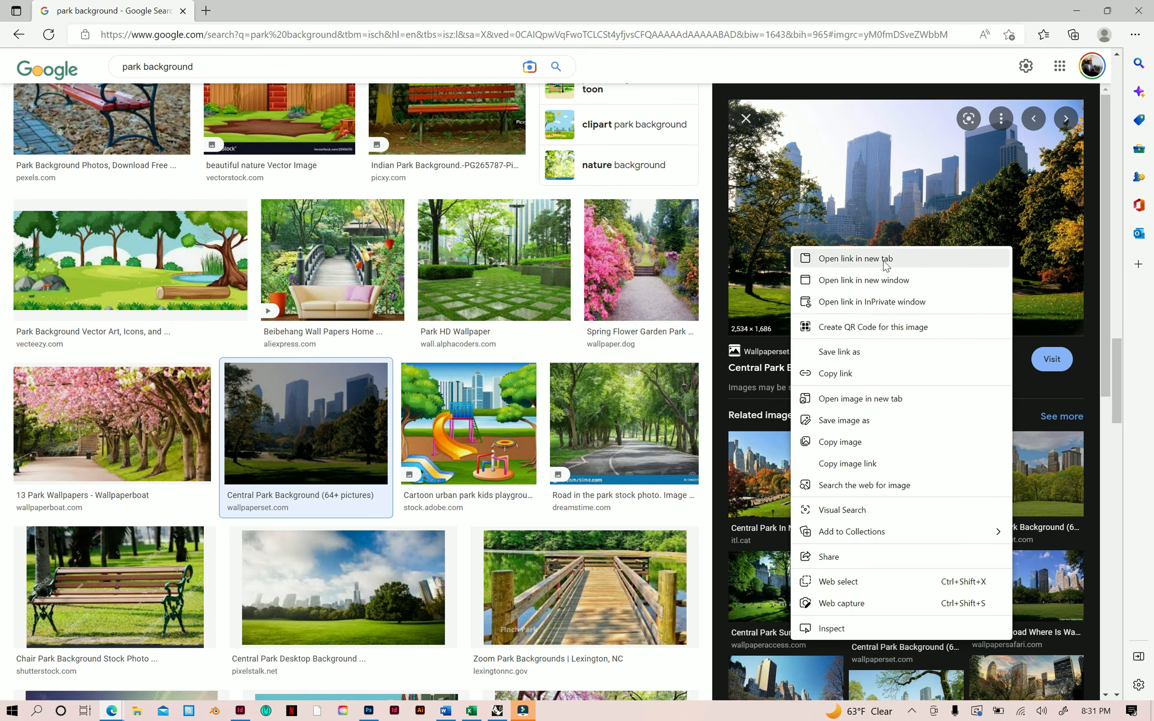
click(894, 399)
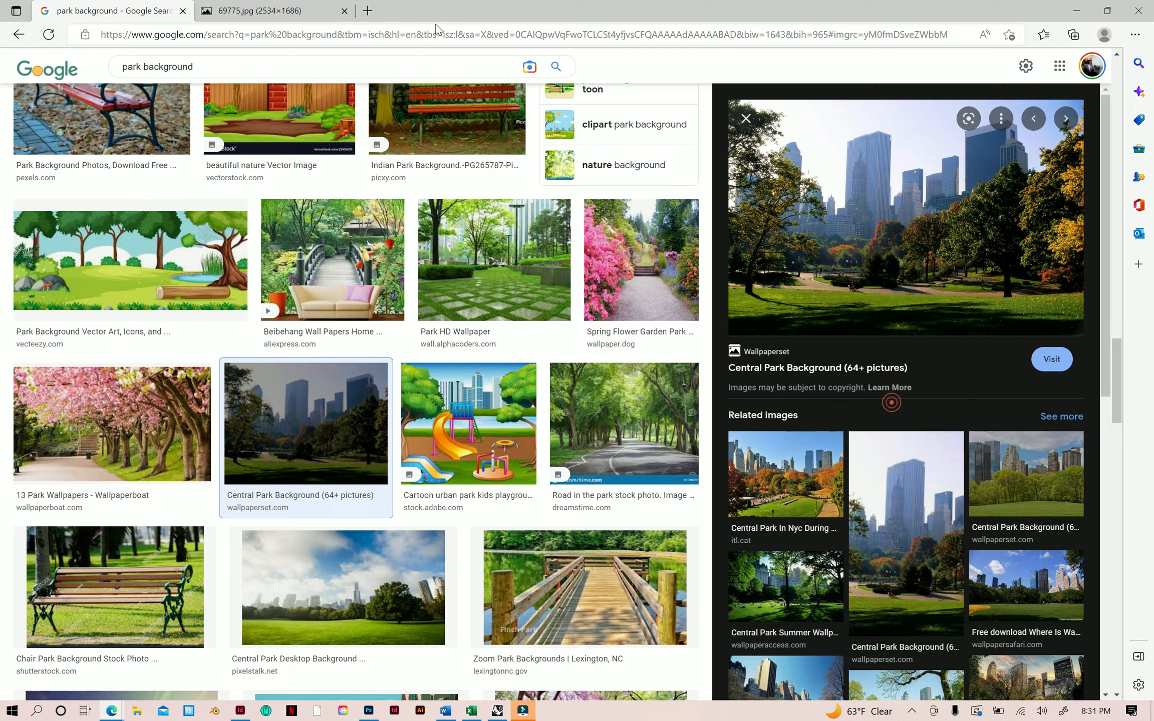
key(ctrl+Tab)
Step: Save the full-size Central Park image as a JPEG named park in the MSU SAP Fall'22 folder
right_click(387, 215)
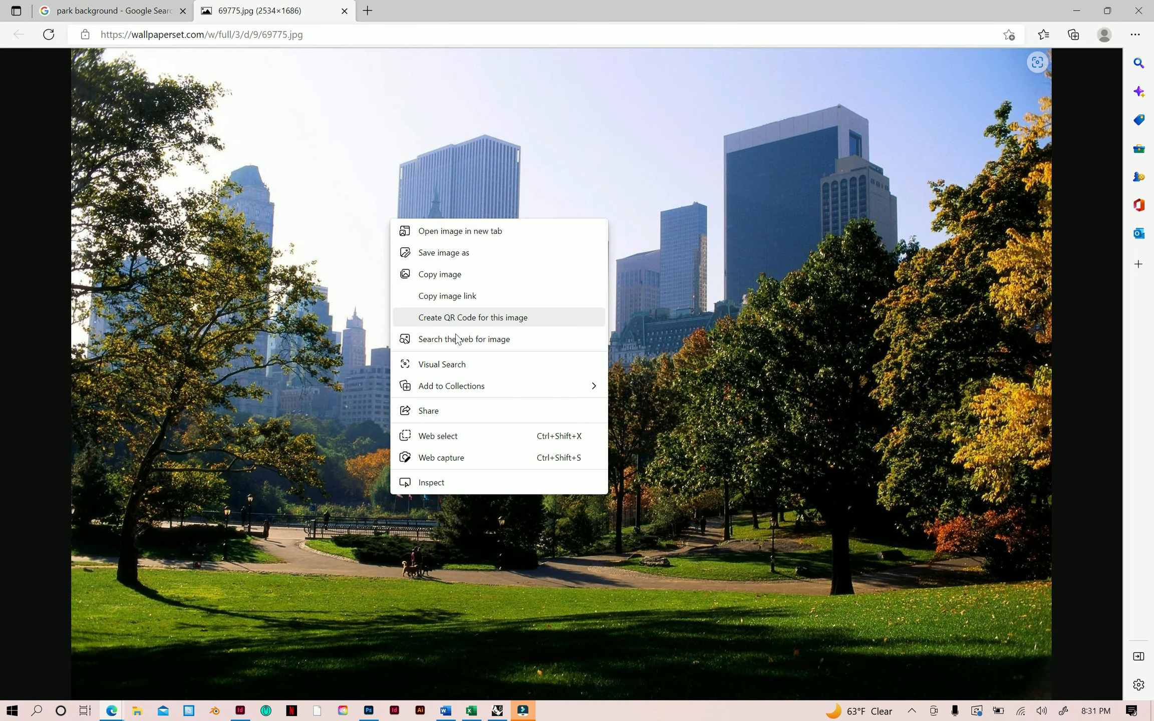
click(481, 253)
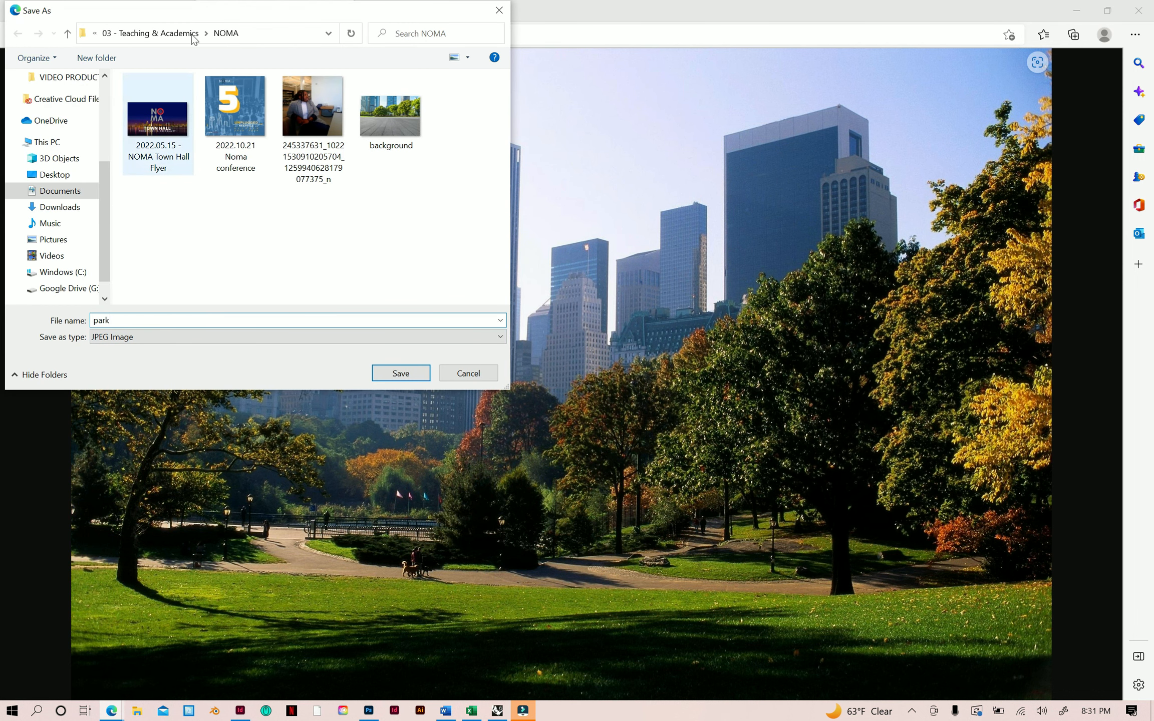
click(176, 33)
double_click(185, 103)
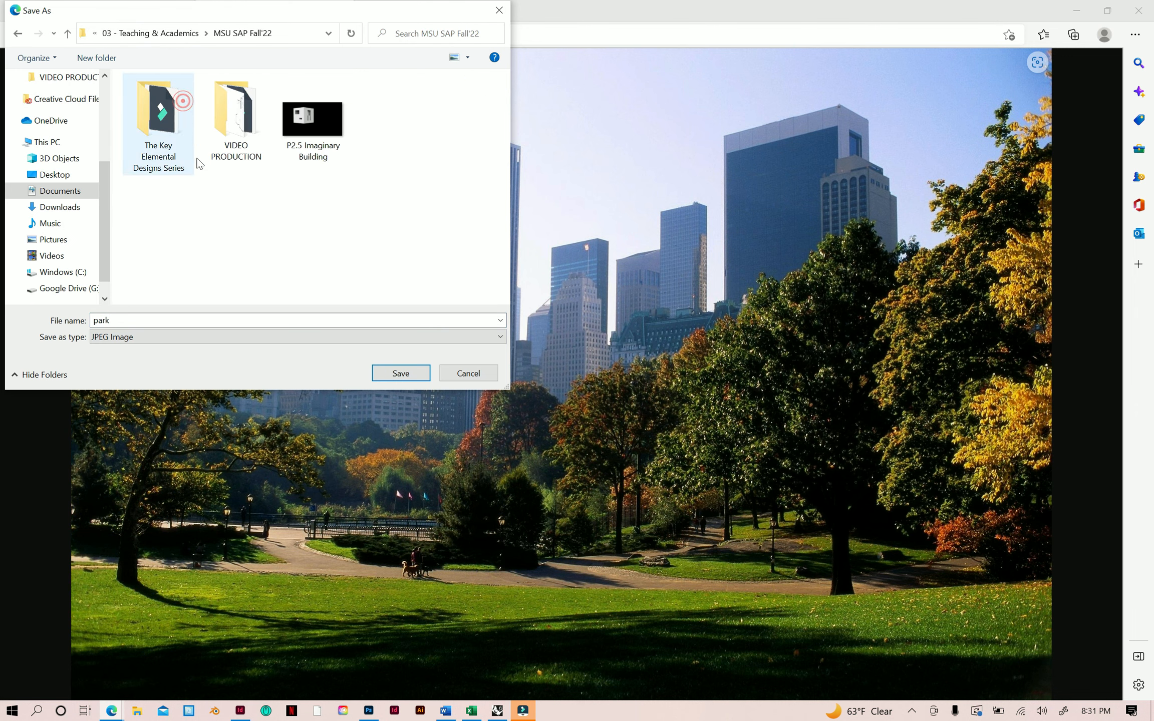
click(411, 376)
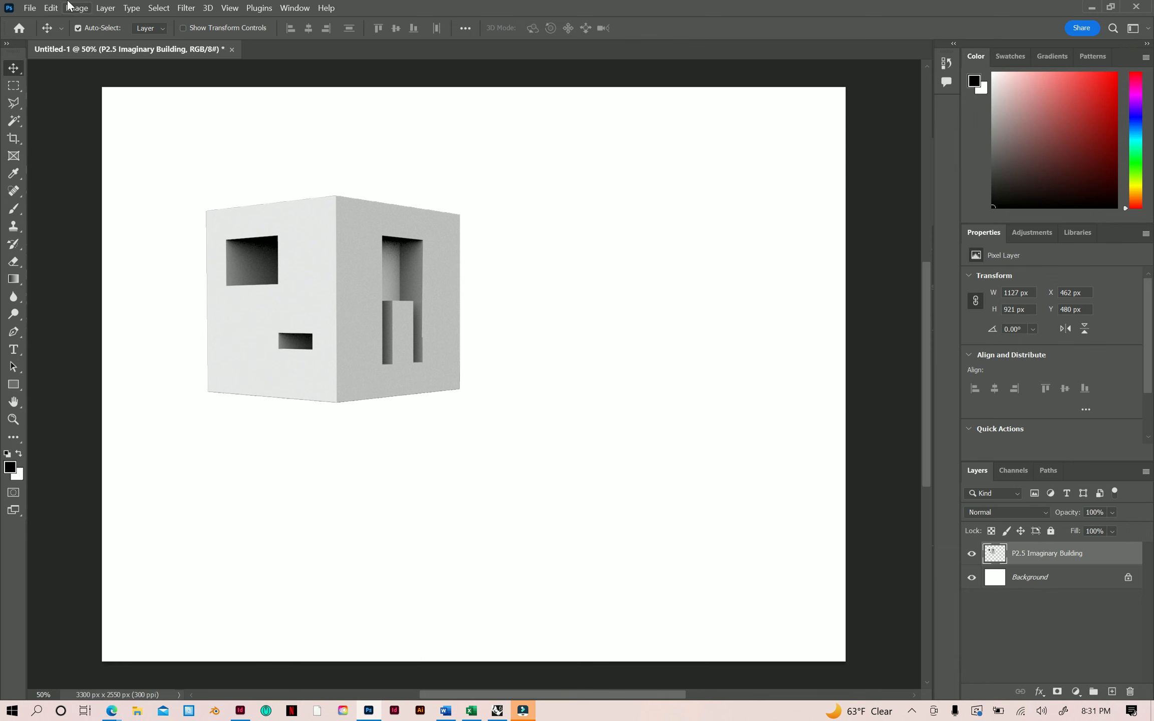
Step: In Photoshop, place the park image from the MSU SAP Fall'22 folder as an embedded object in the building document
click(29, 7)
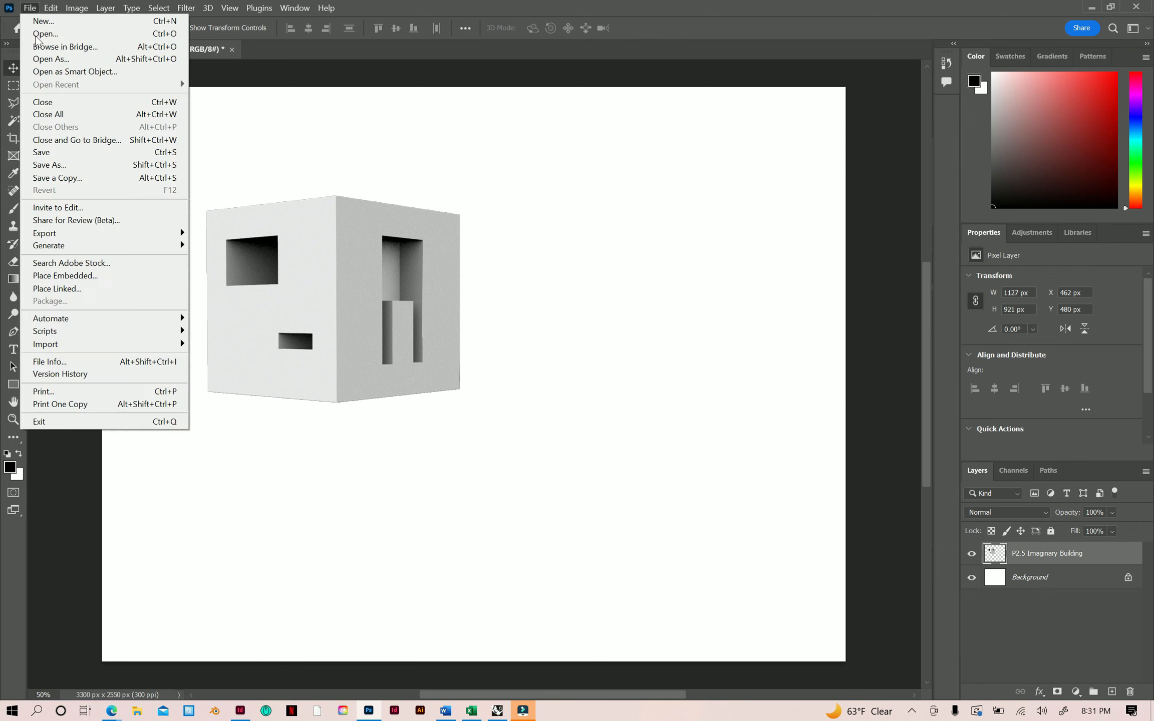
click(84, 277)
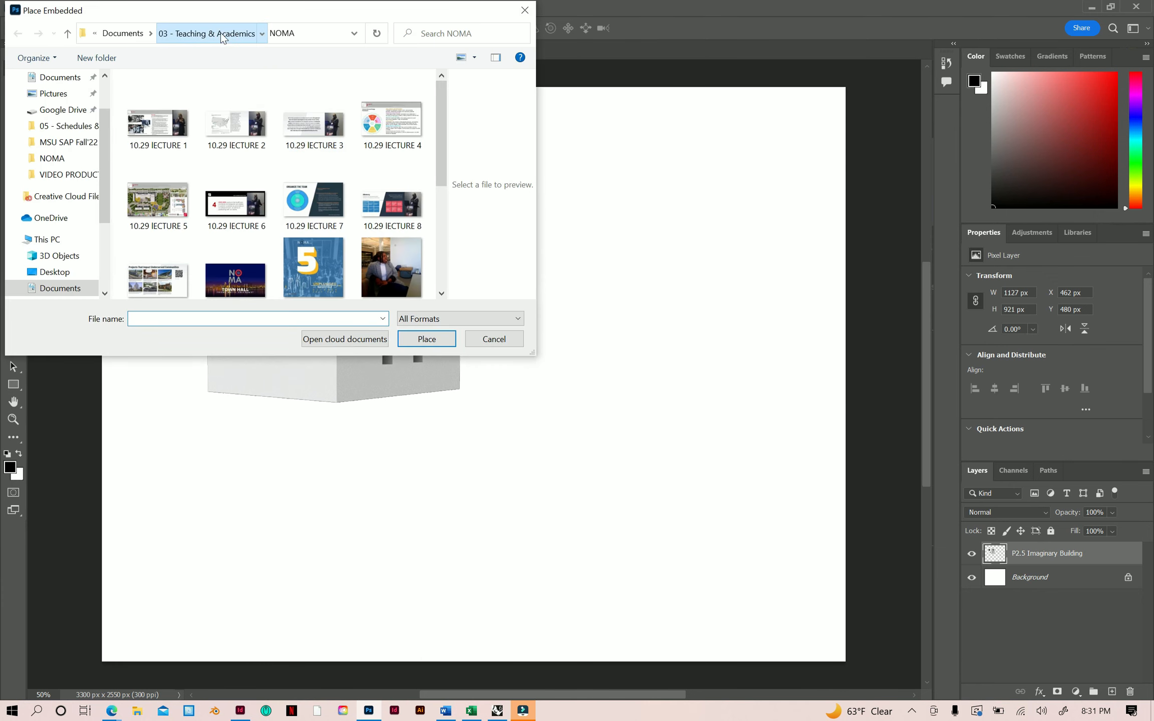
click(223, 33)
double_click(199, 99)
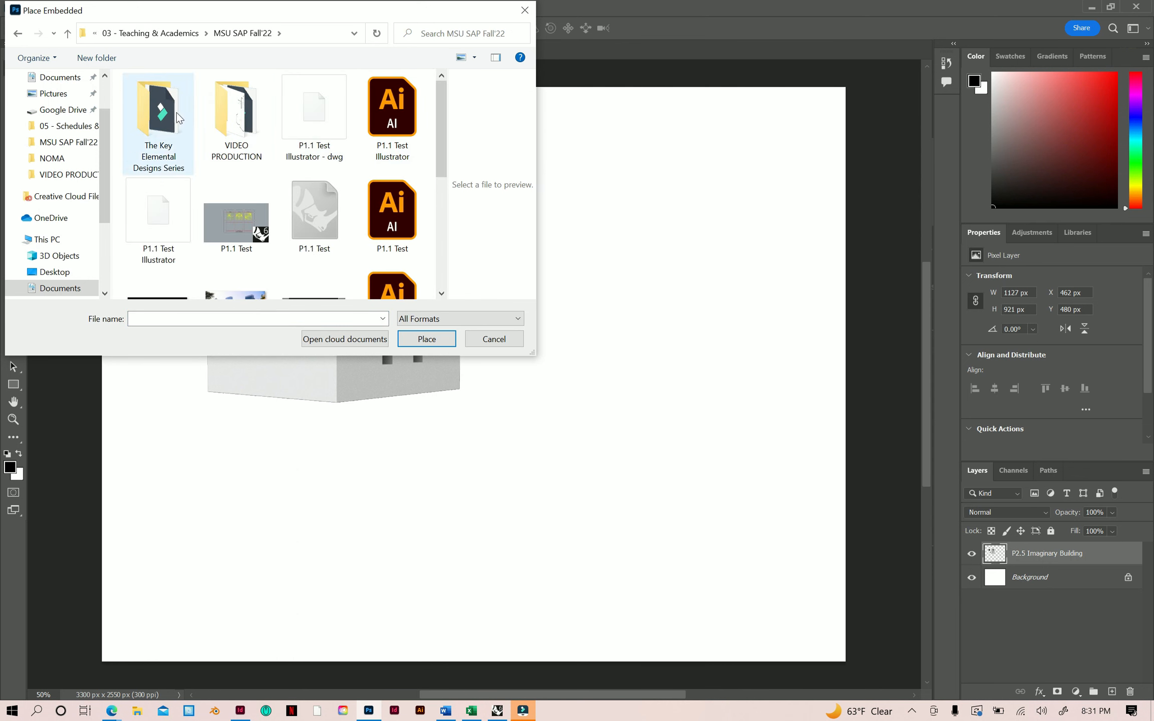
scroll(258, 260, down, 5)
scroll(270, 151, up, 1)
click(227, 126)
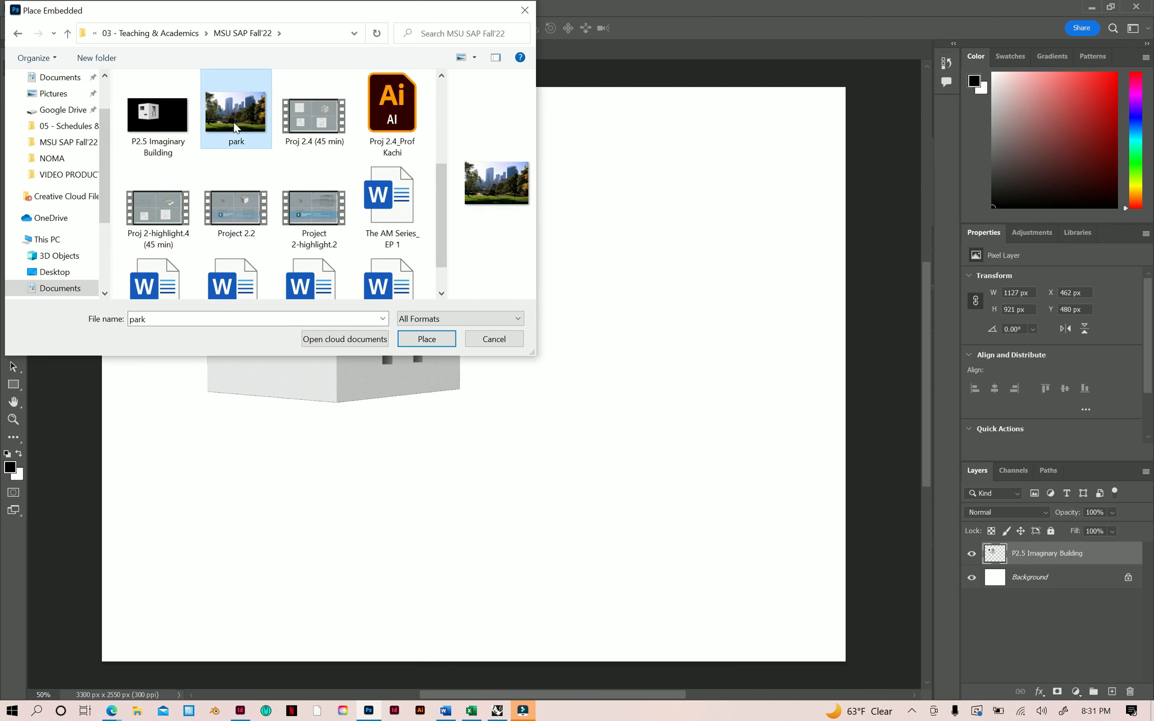
click(426, 339)
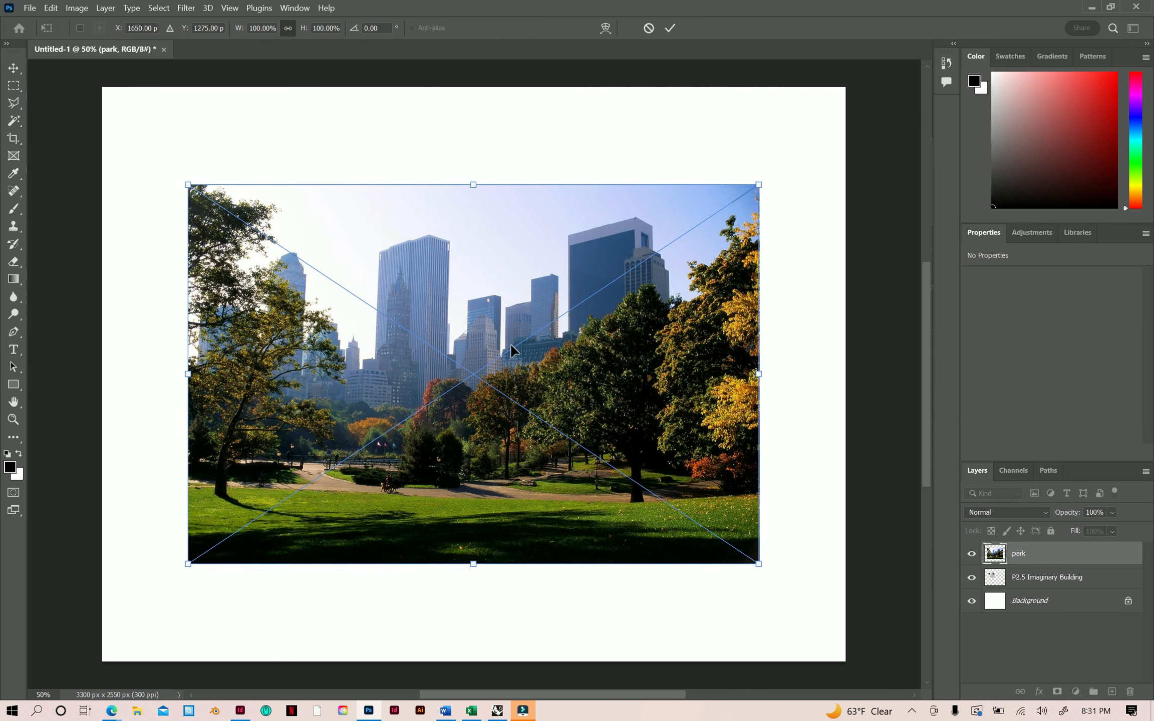
Step: Scale the placed park photo to about 3837 × 2553 px and position it to cover the whole canvas
drag(427, 311, 341, 408)
drag(674, 279, 922, 60)
drag(689, 368, 621, 366)
key(Return)
scroll(557, 451, down, 1)
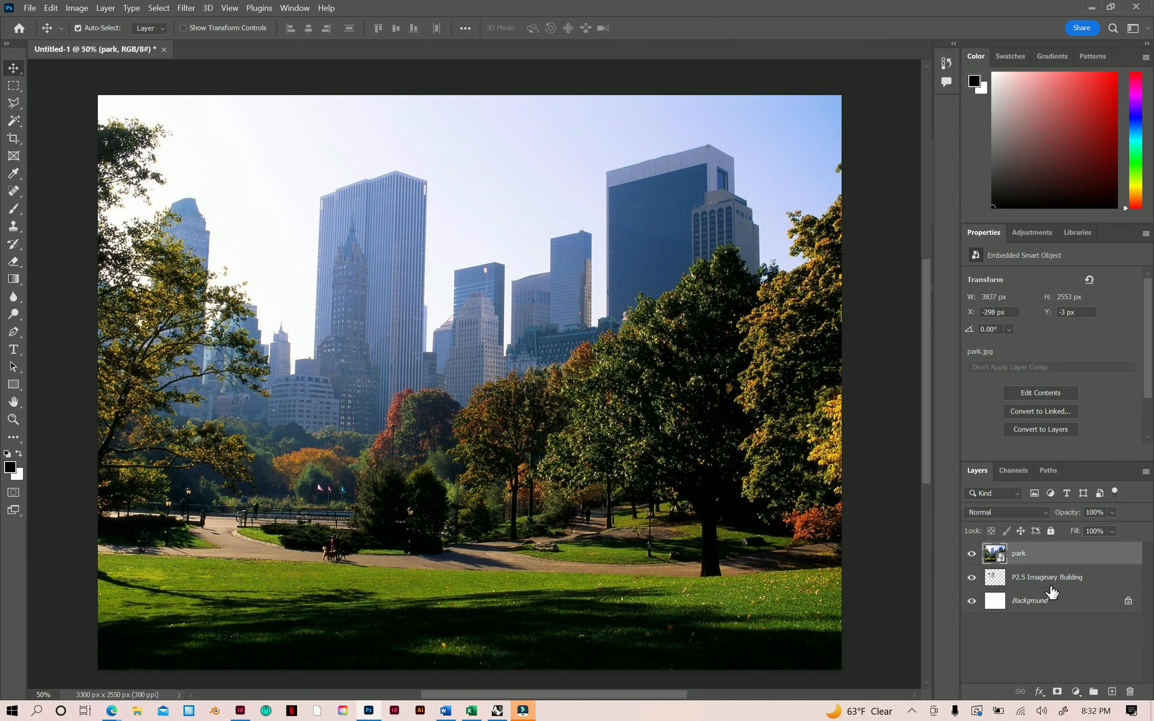
Step: Move the park layer beneath the P2.5 Imaginary Building layer and shift the building onto the photo's lower-left lawn
drag(1046, 563, 1044, 585)
drag(340, 360, 235, 532)
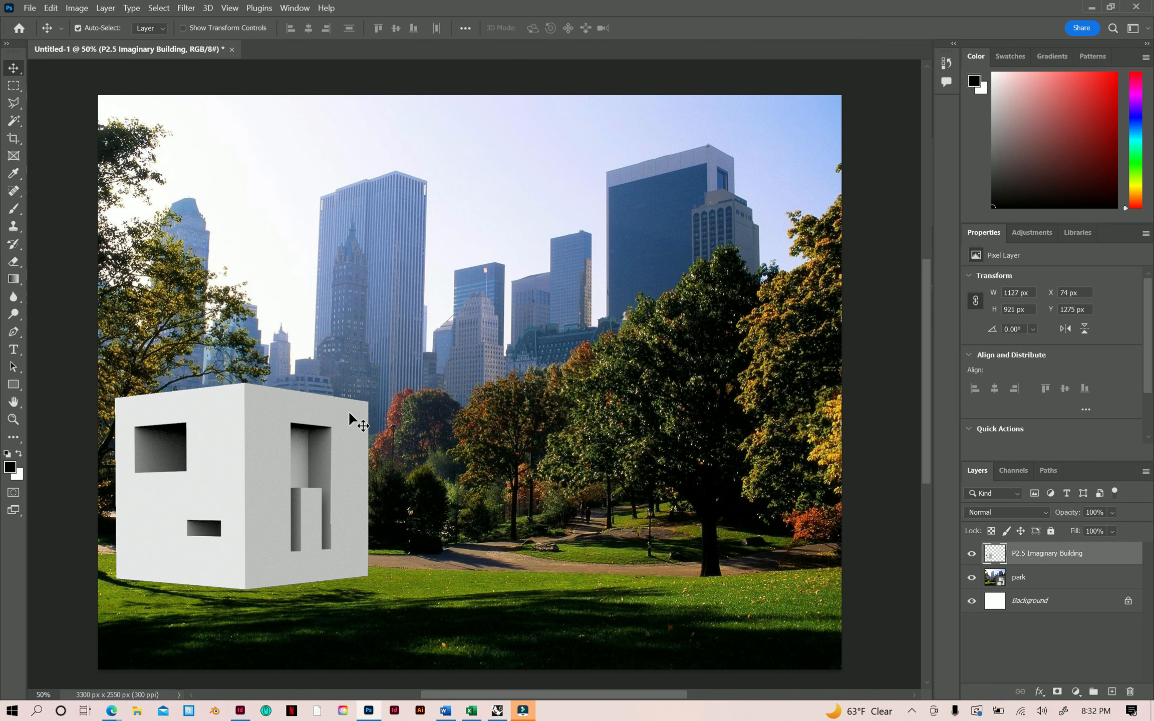
Step: Scale the building down proportionally to about 805 × 658 px with Free Transform
key(ctrl+t)
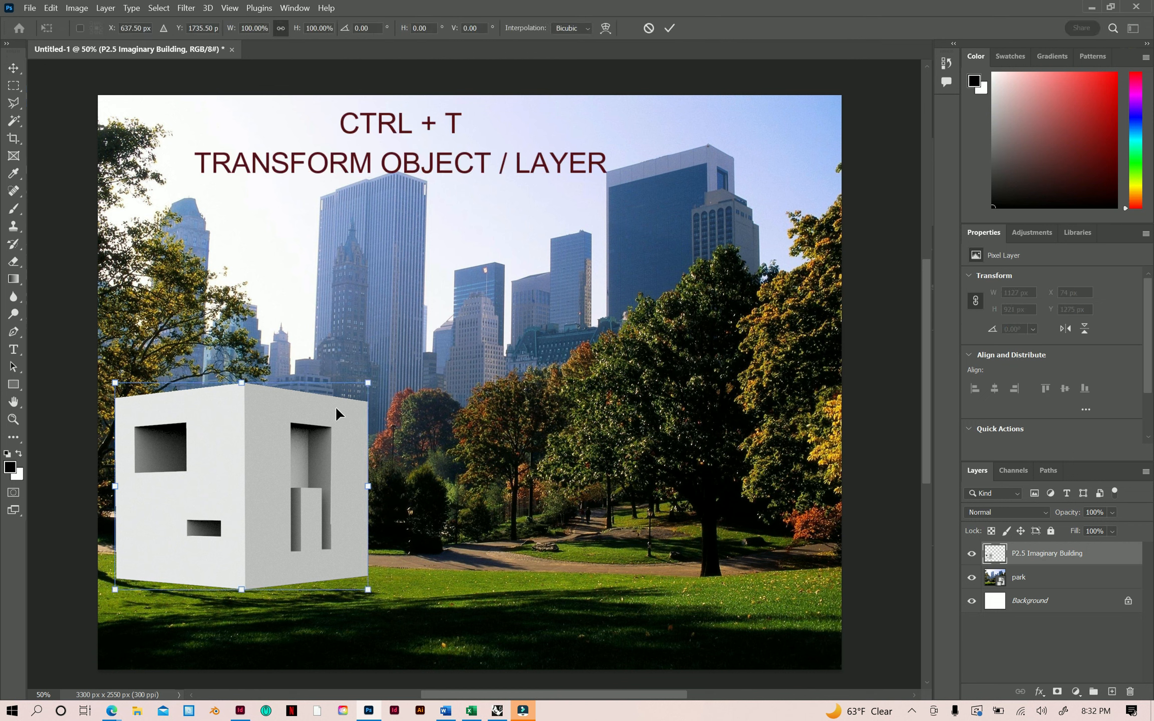
drag(369, 382, 290, 445)
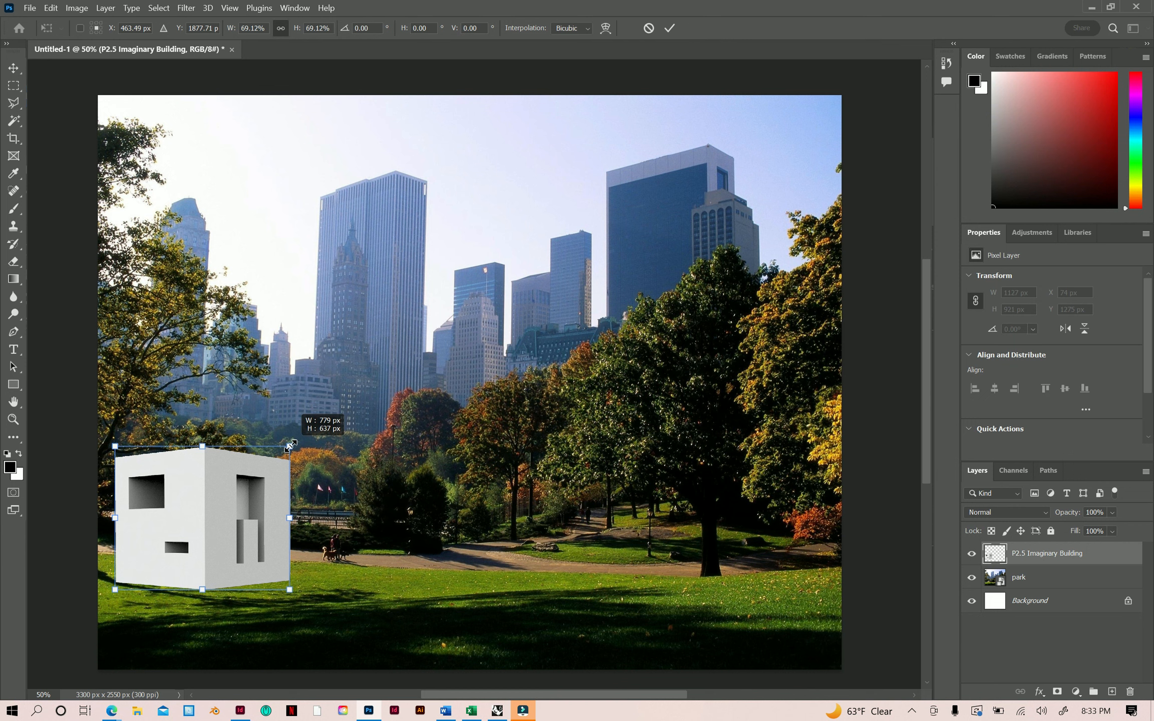
mouse_move(290, 445)
mouse_down()
mouse_move(274, 453)
mouse_move(295, 442)
mouse_up()
key(Return)
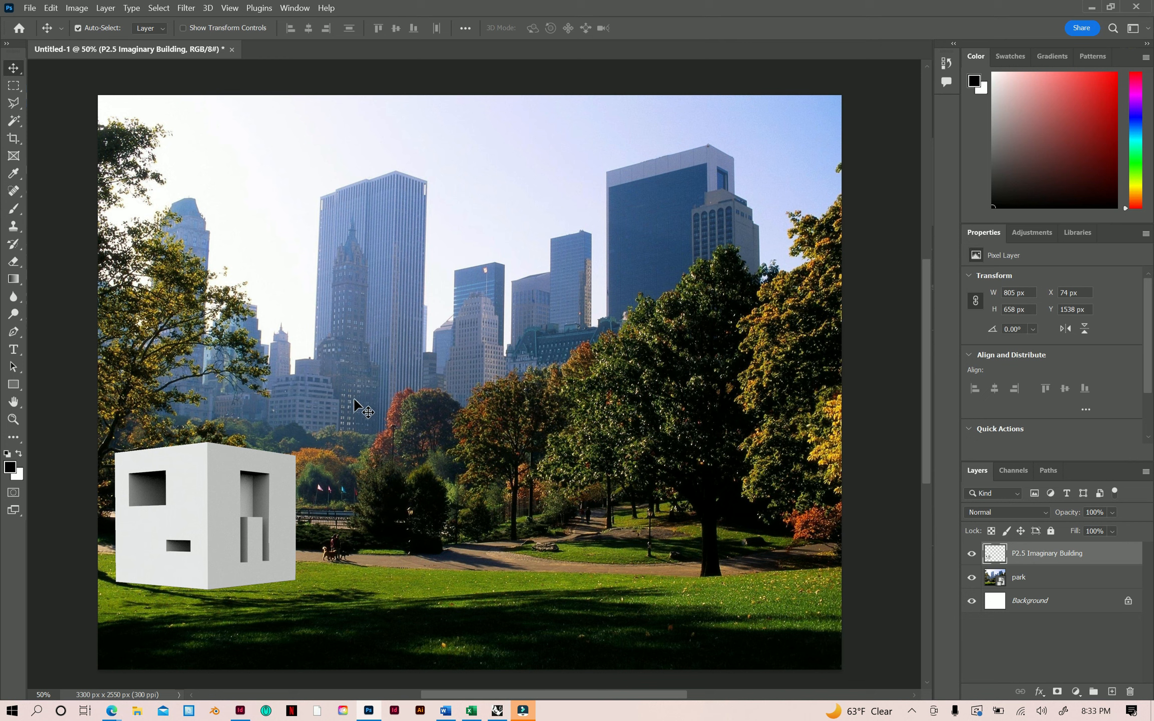
Step: Nudge the building slightly up and to the right on the lawn, to about X 109 px, Y 1518 px
click(355, 398)
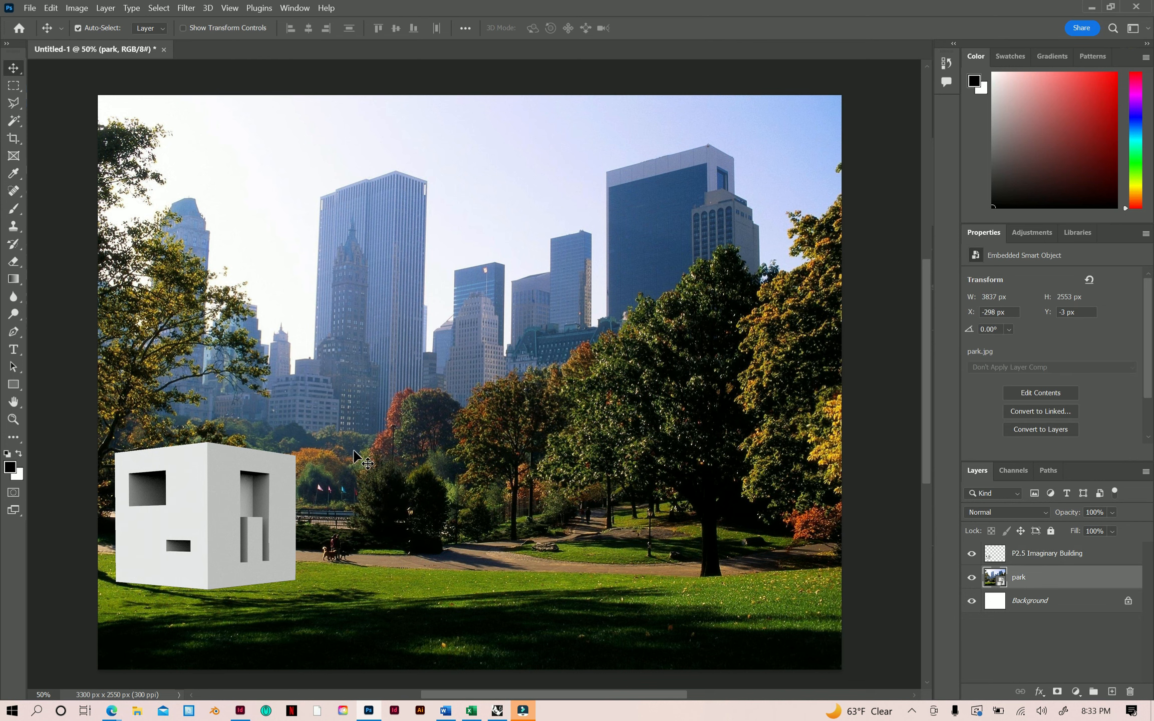
scroll(353, 461, down, 2)
scroll(352, 472, up, 2)
scroll(353, 474, up, 1)
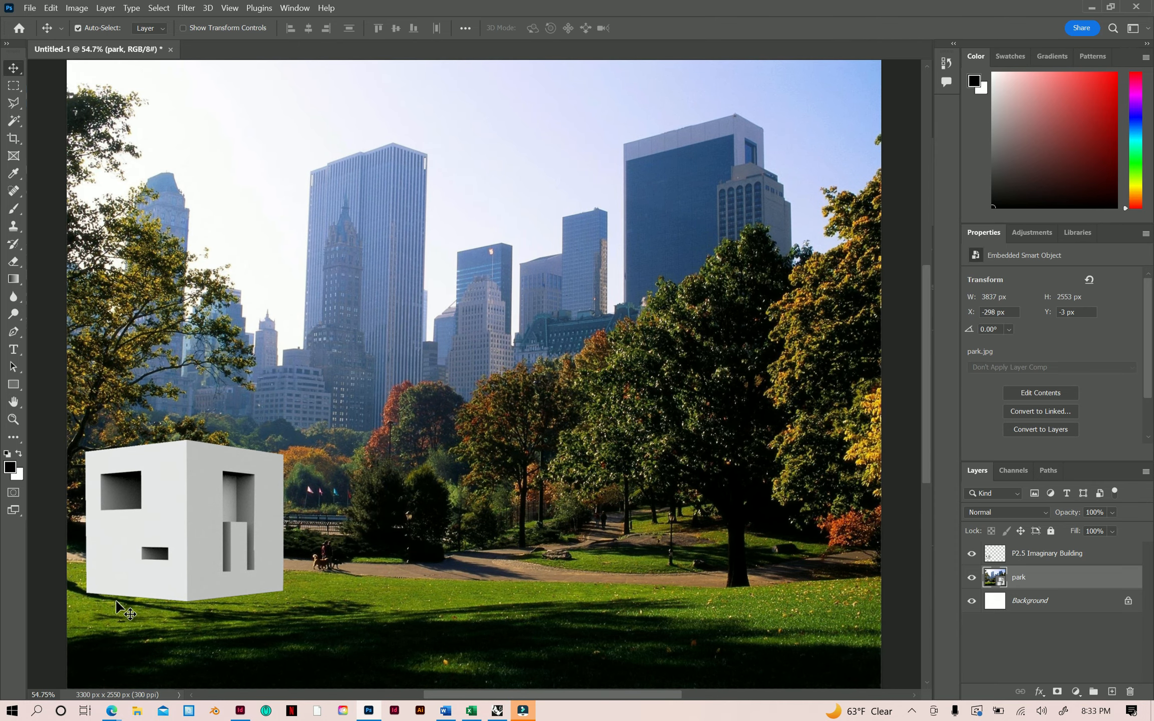
mouse_move(150, 592)
mouse_down()
mouse_move(258, 561)
mouse_move(157, 586)
mouse_up()
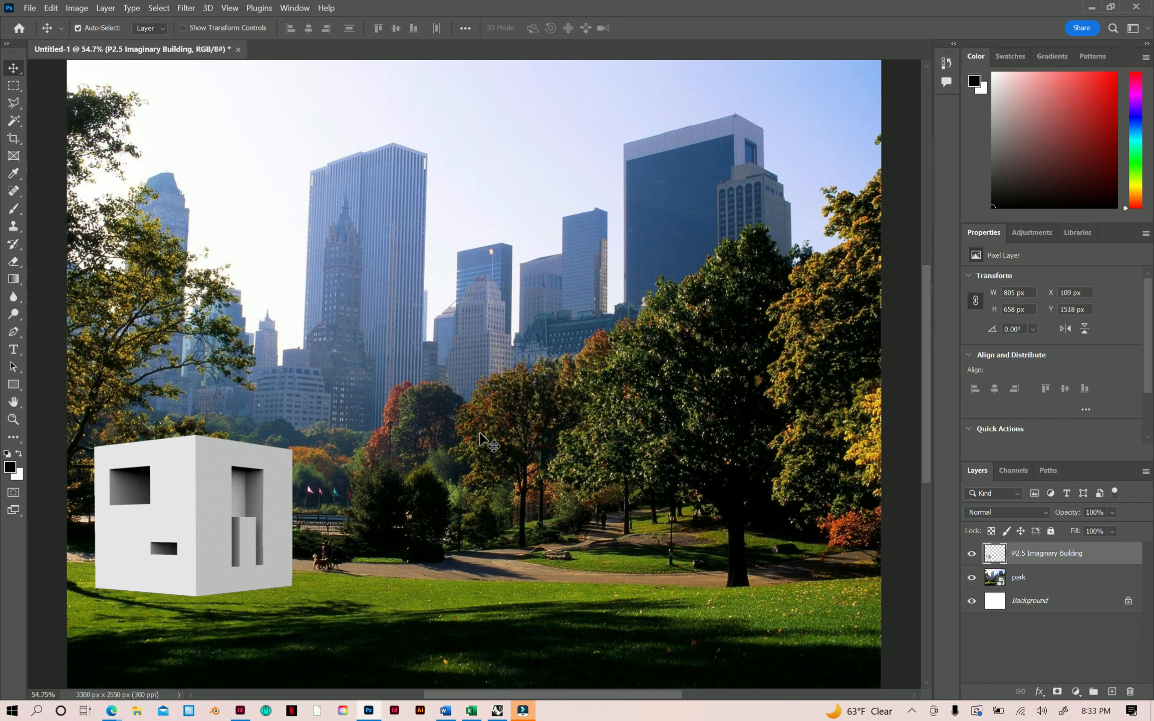
Step: Switch to the Edge window with the park image, return to the Google Images results and begin entering a tree search term
mouse_move(112, 713)
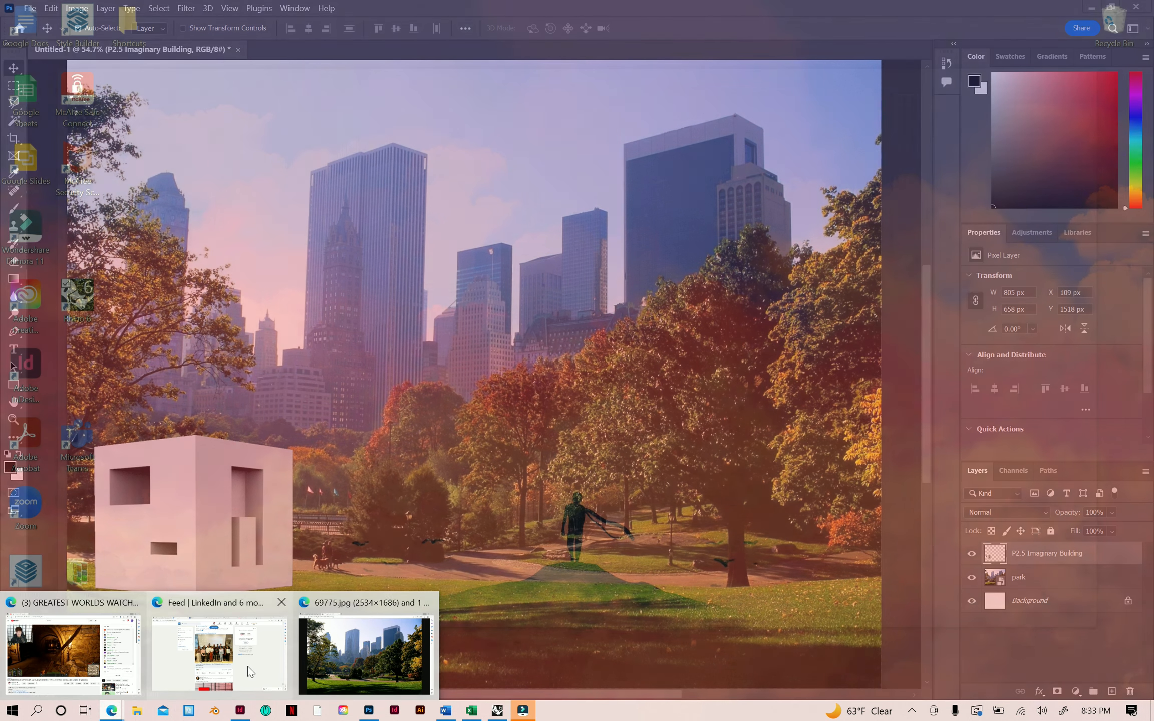
click(346, 652)
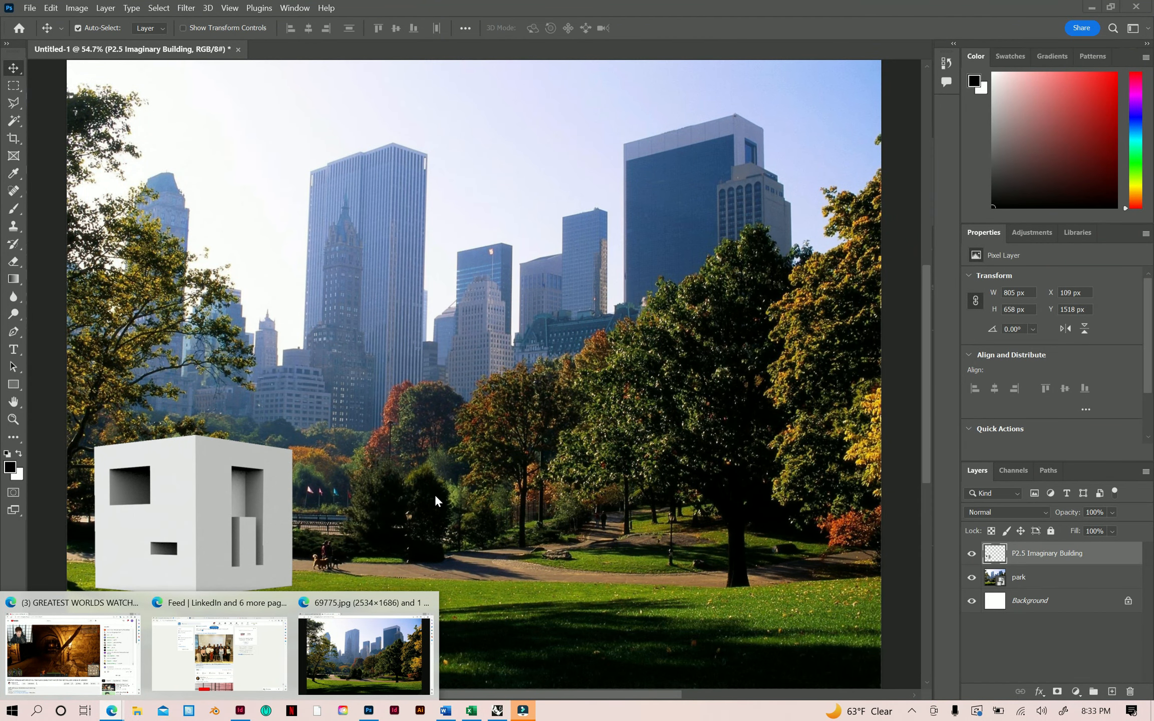
click(353, 641)
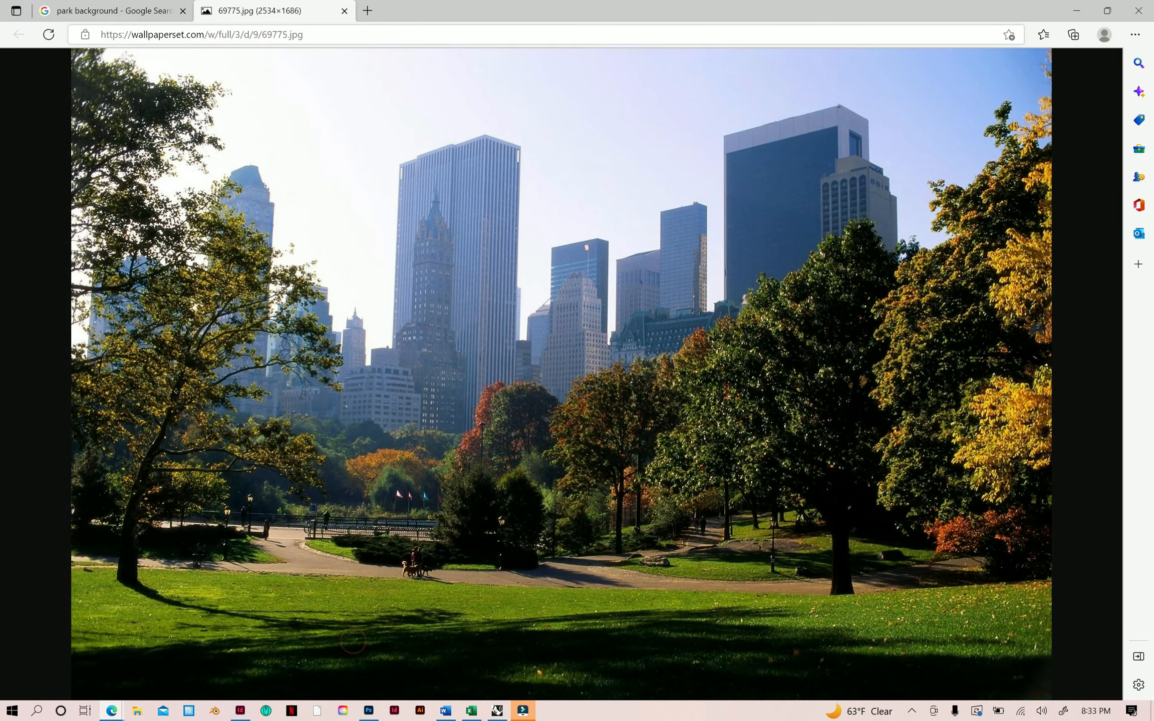
click(118, 11)
scroll(214, 98, up, 5)
scroll(214, 150, up, 1)
click(210, 68)
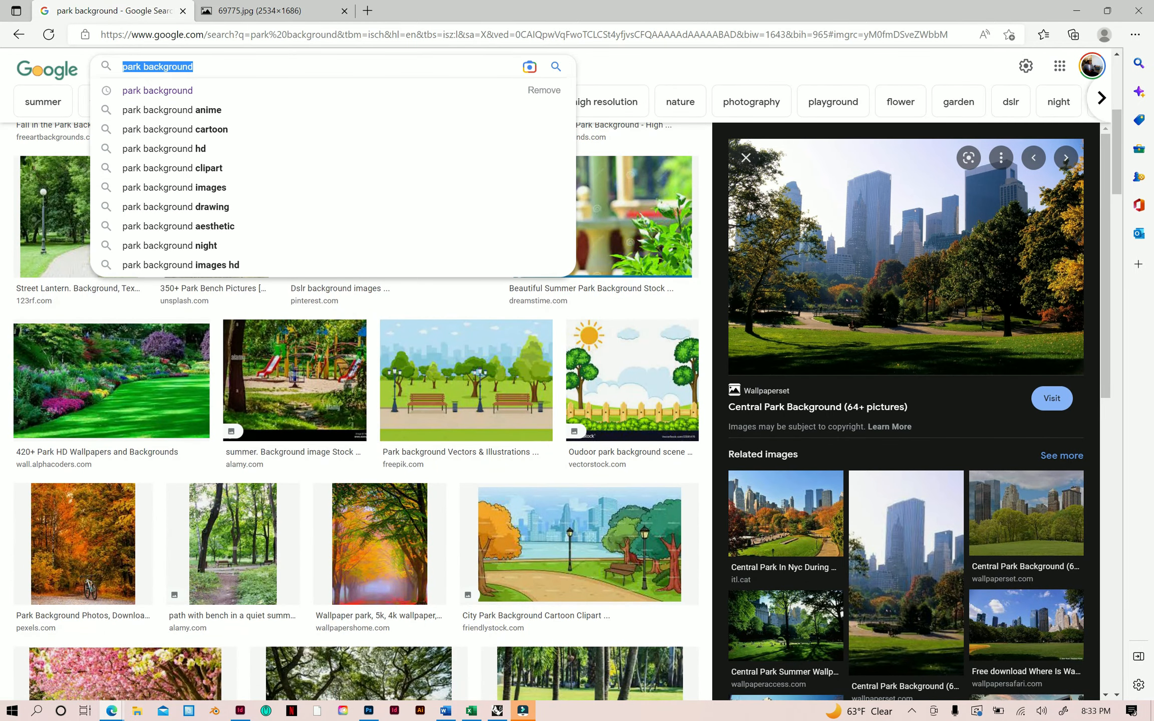
text(tr)
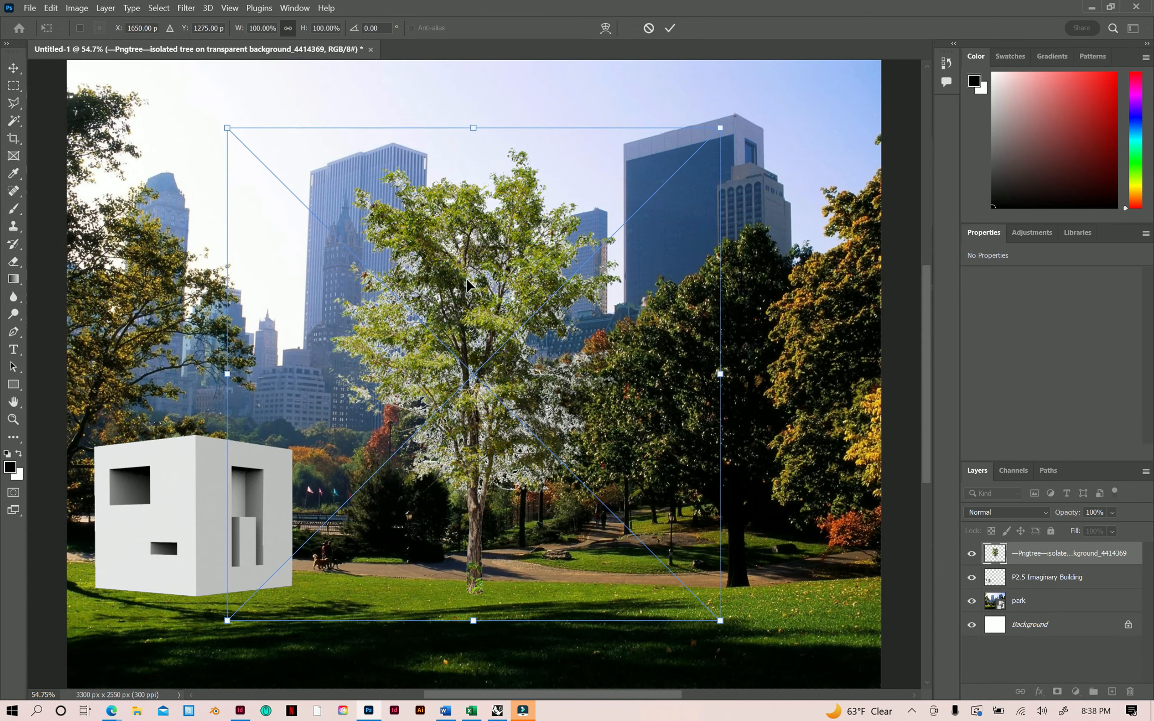
Step: Scale the placed tree PNG to about 30% and position it at the building's left front edge
drag(474, 244, 496, 243)
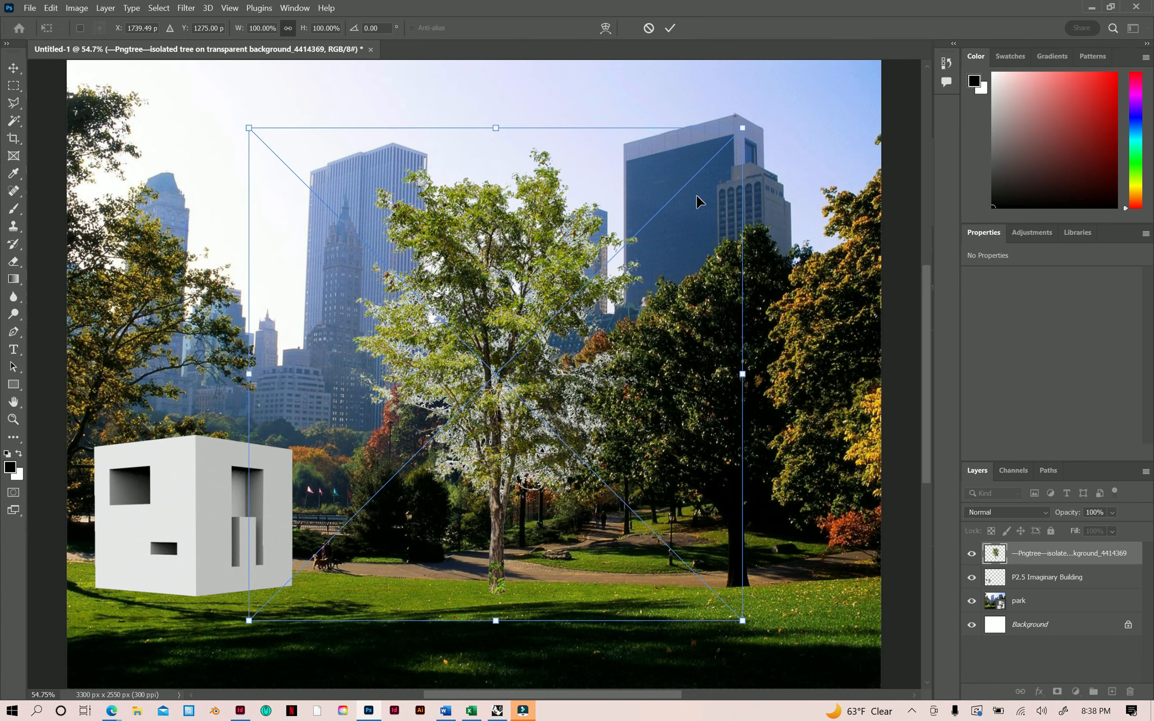
drag(742, 128, 437, 377)
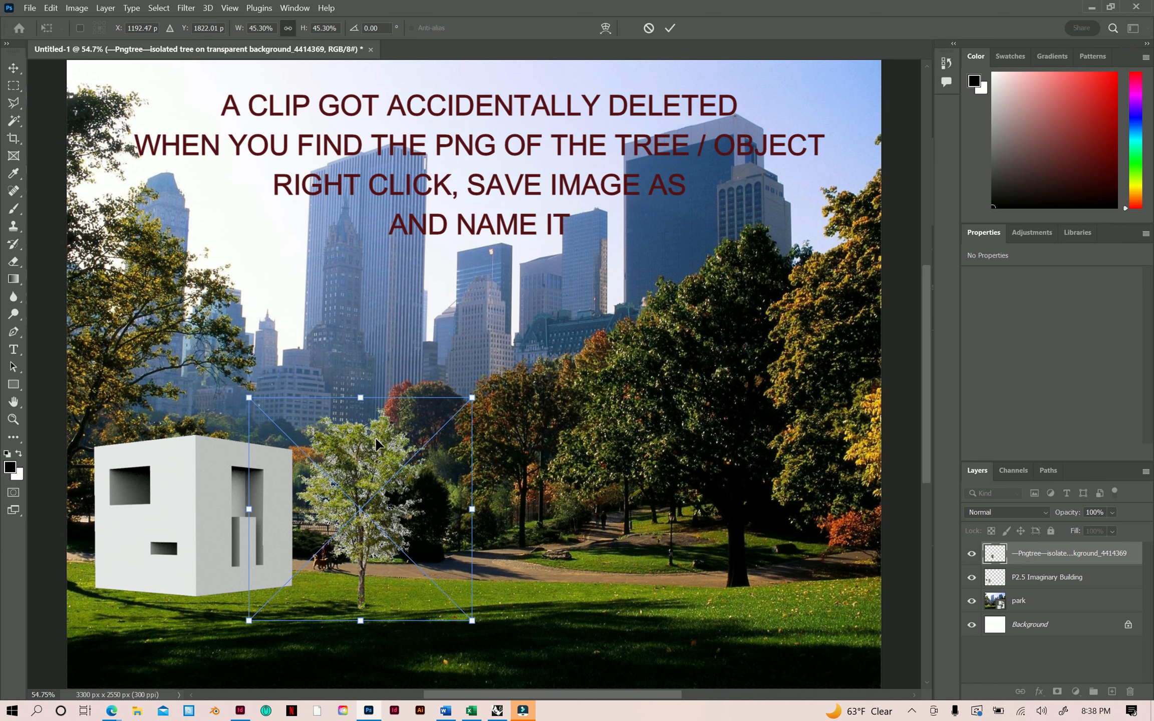
drag(250, 474, 116, 475)
drag(219, 406, 154, 466)
drag(96, 504, 103, 511)
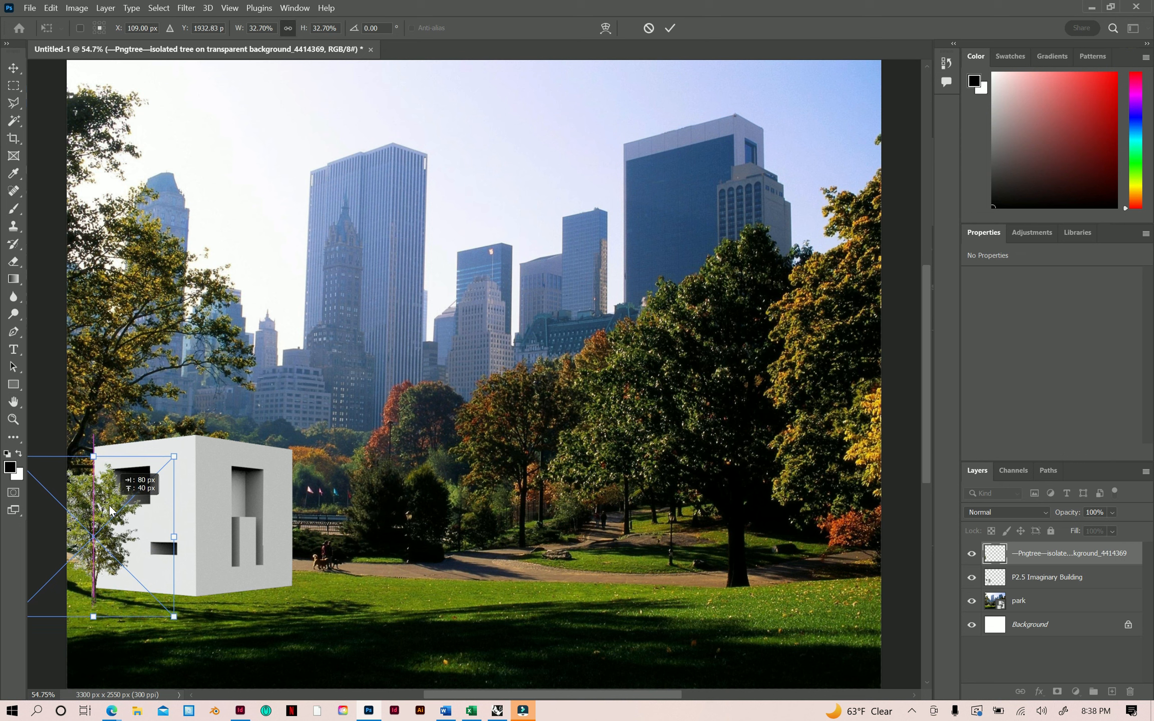
drag(168, 460, 158, 474)
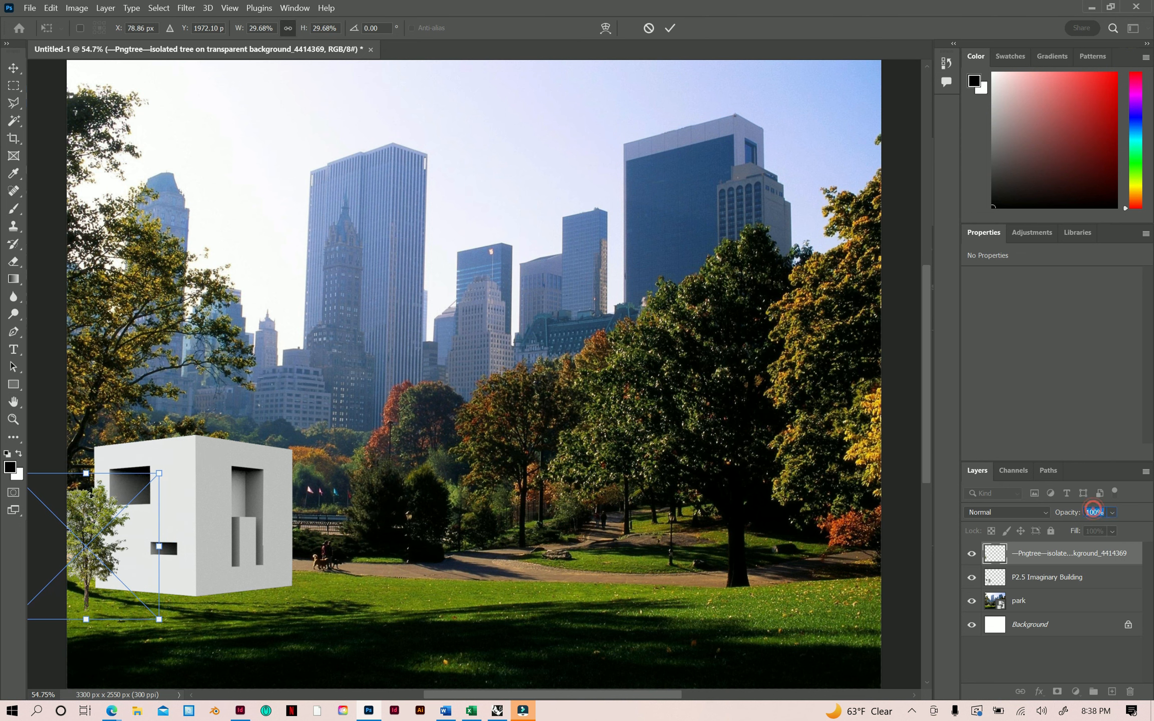
Step: Try 75% and 90% opacity on the tree layer, then restore it to 100%
text(75)
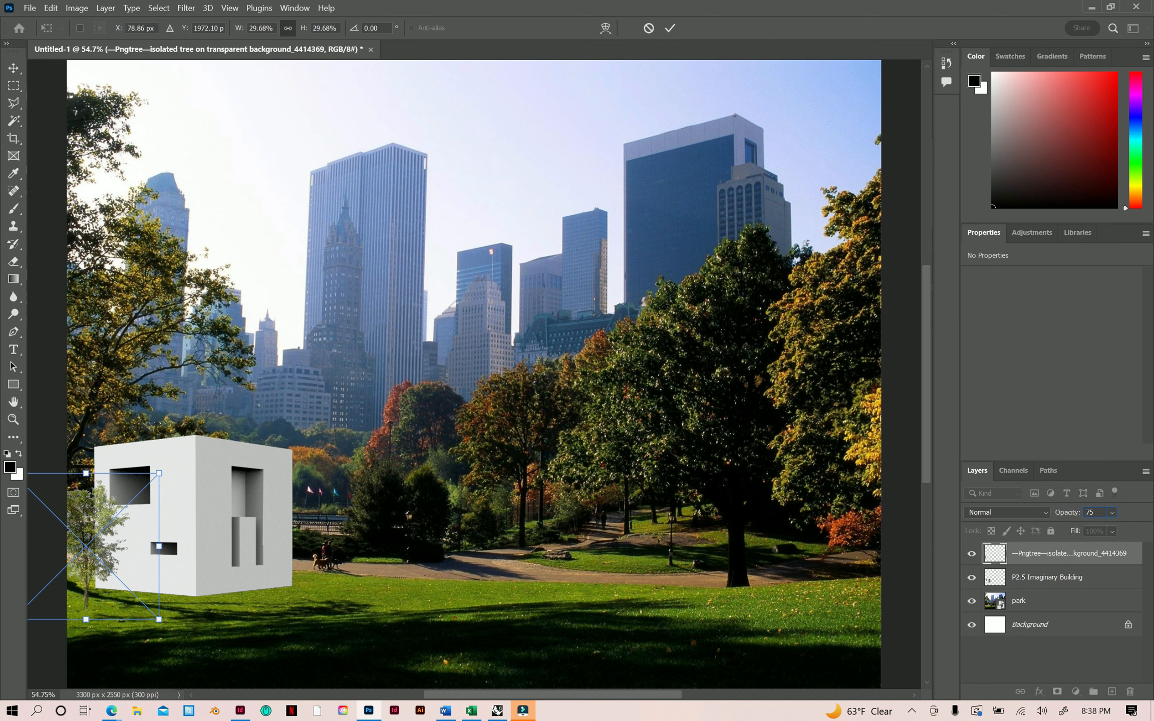
click(1092, 512)
text(90)
click(1073, 514)
text(100)
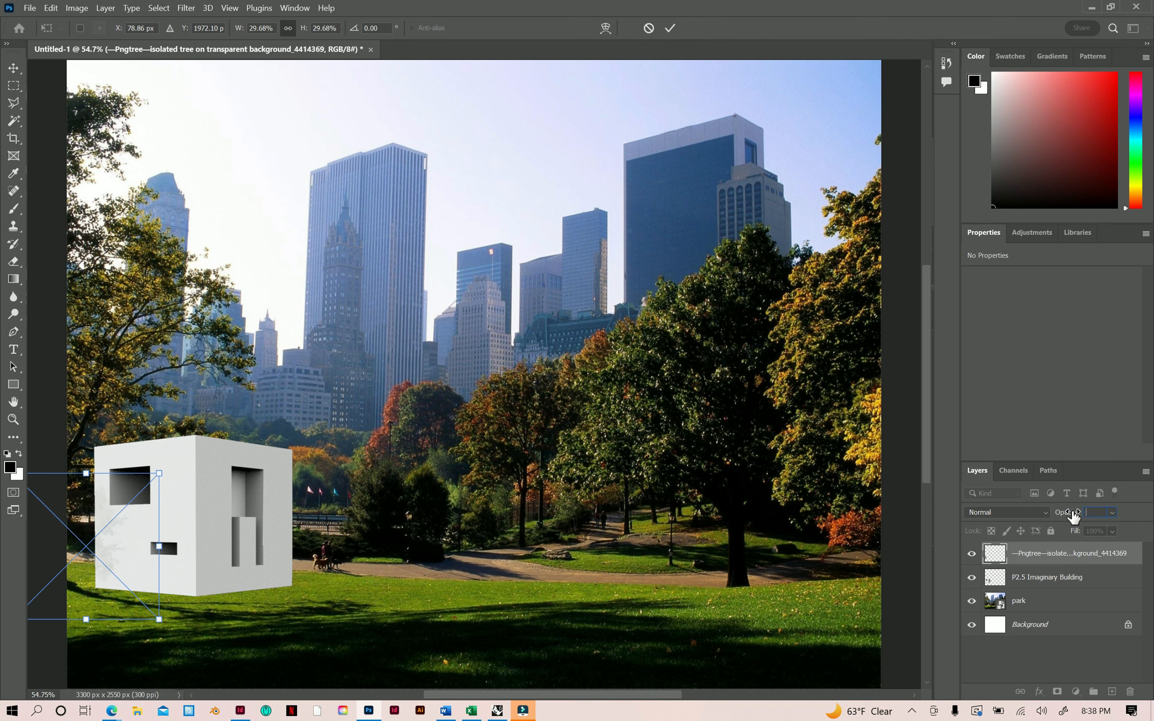
key(Return)
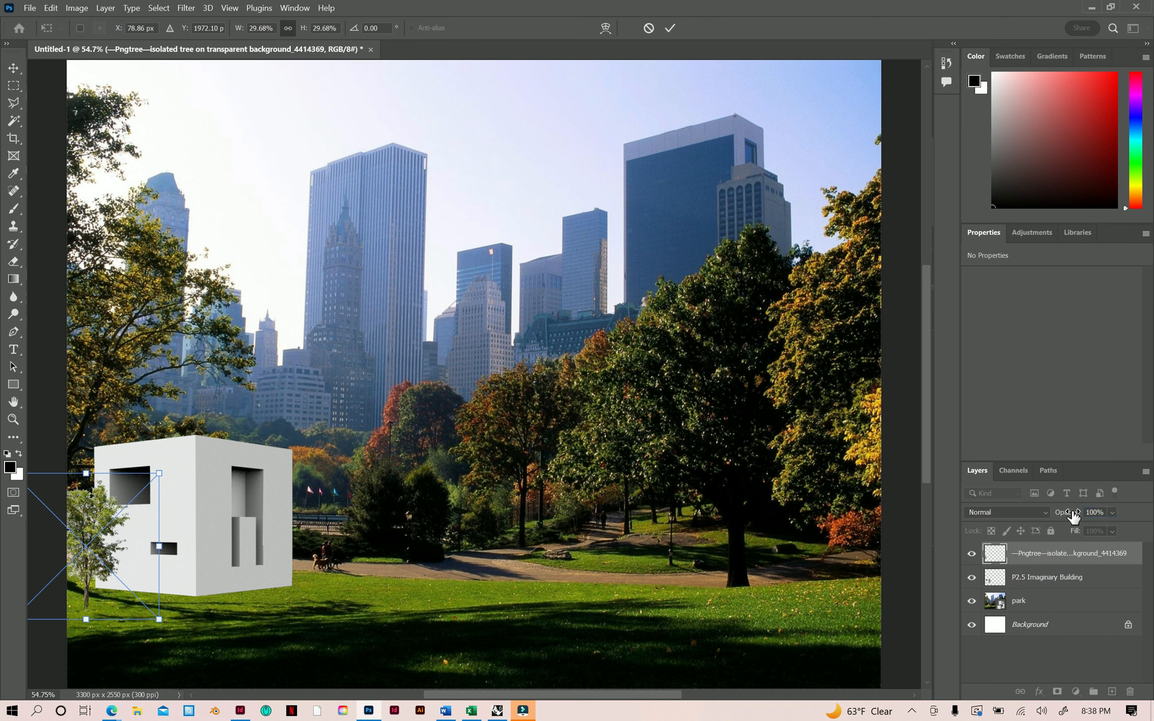
Step: Try the Overlay blend mode on the tree layer, switch it to Multiply, and move the tree in front of the building's left face
click(1014, 511)
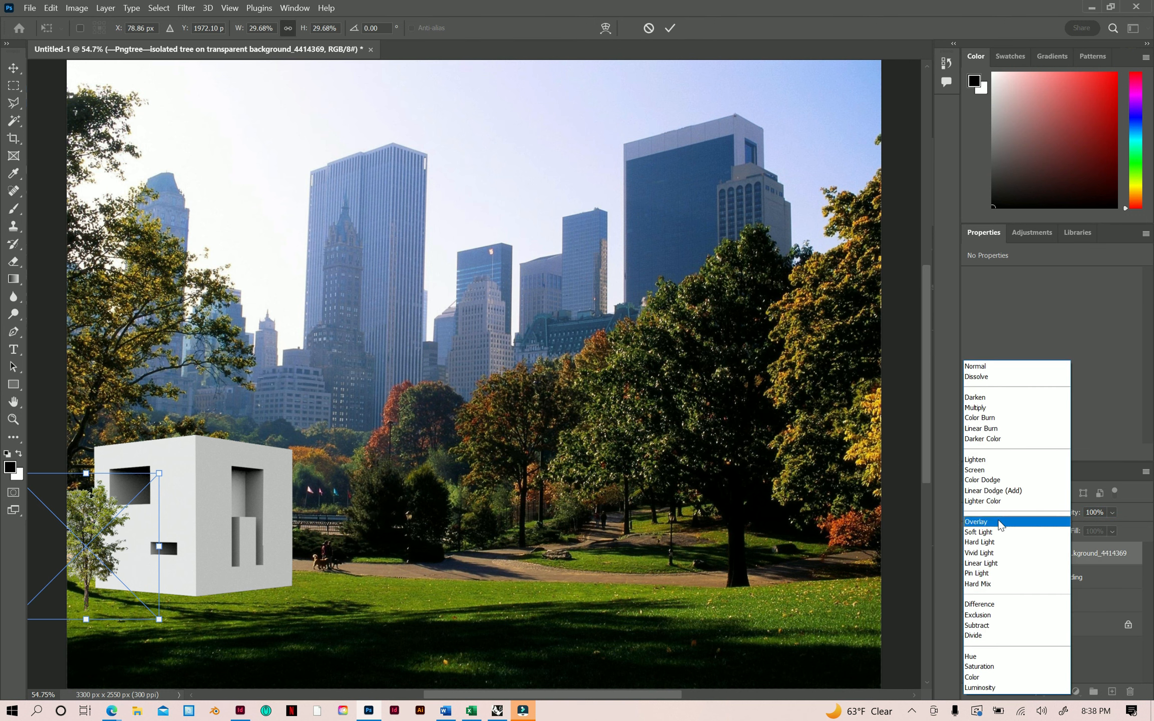
click(1002, 521)
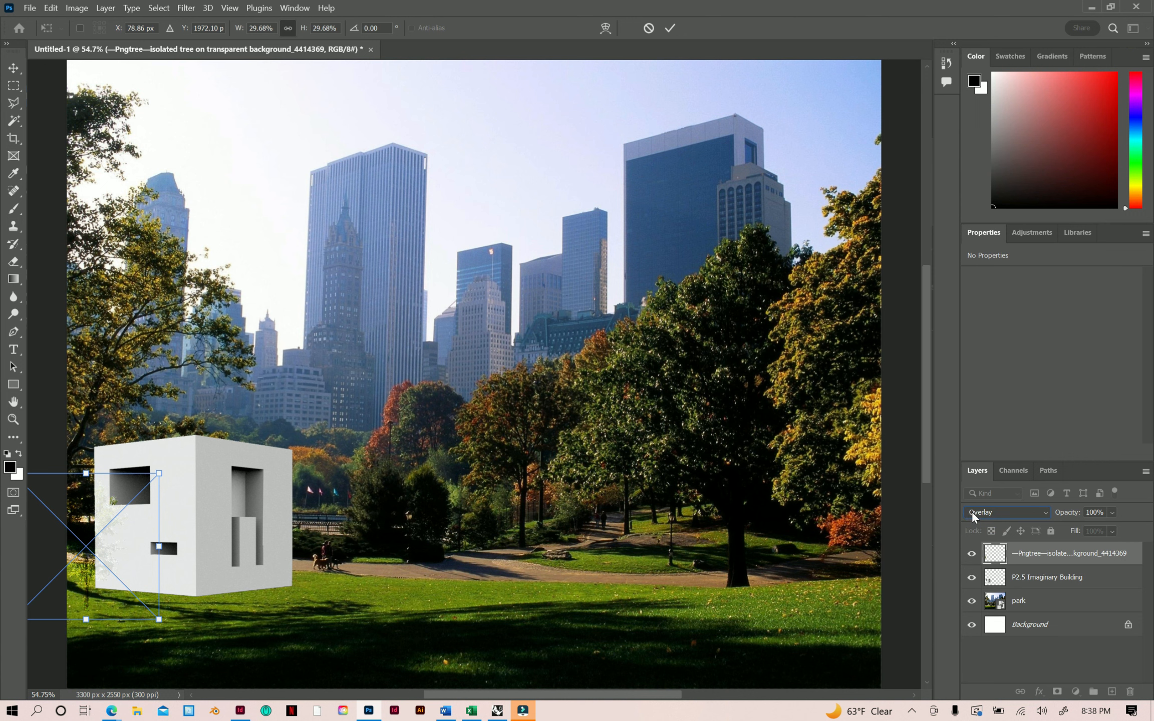
click(973, 515)
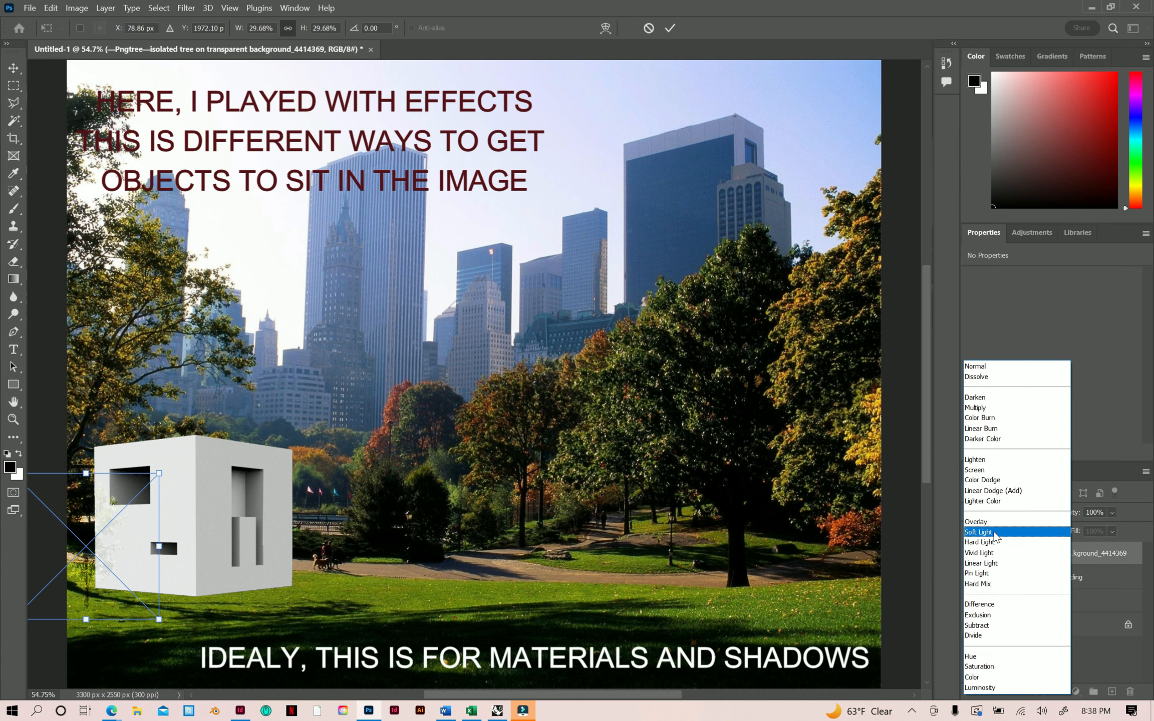
click(1008, 408)
drag(129, 531, 164, 523)
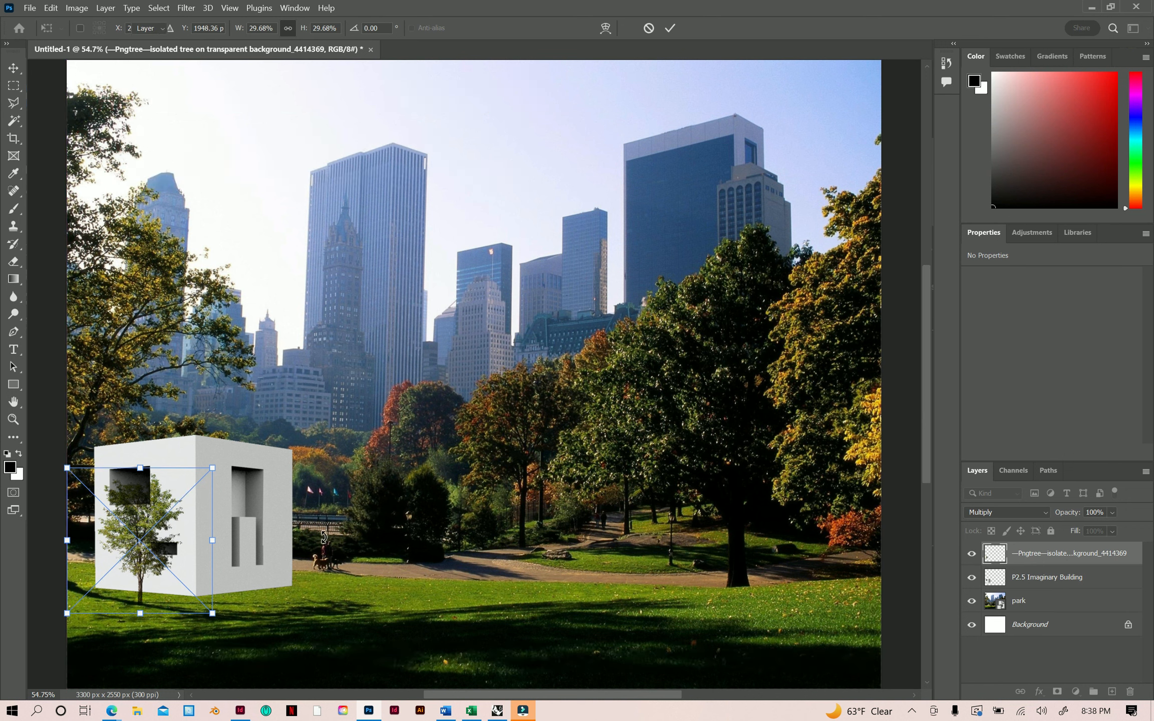
Step: Commit the placement of the tree in front of the building's left face
key(Return)
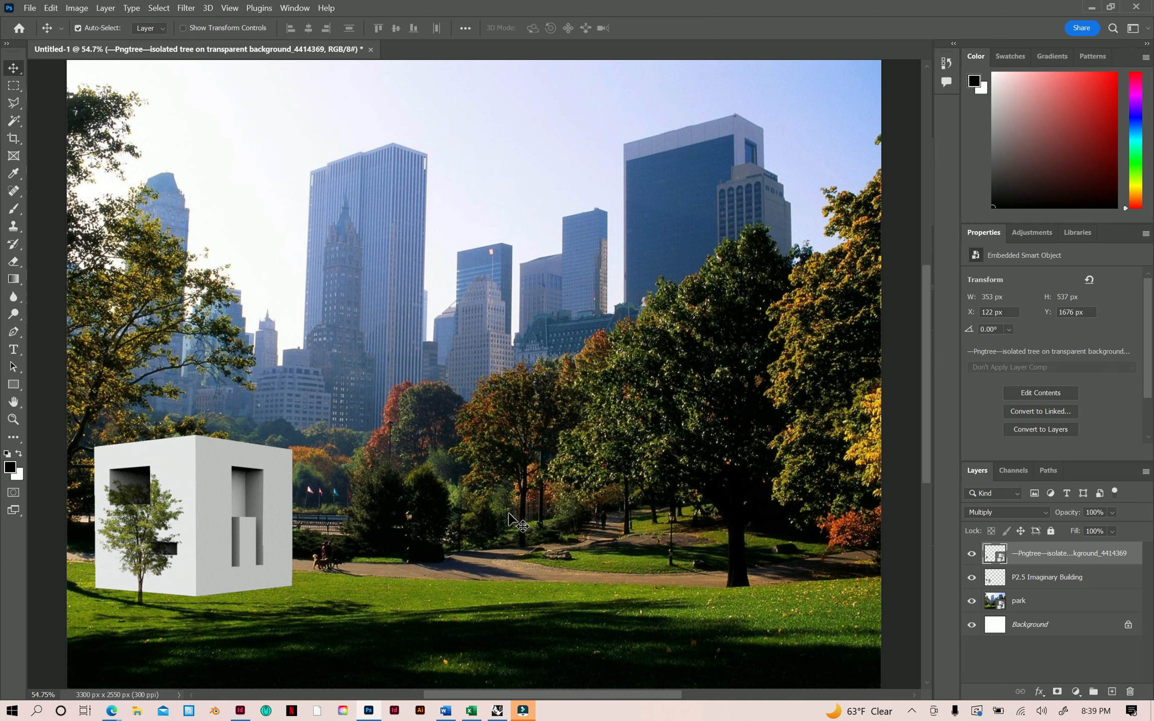
Step: Switch to Edge and save the people PNG of the walking woman in the orange coat as walking
mouse_move(120, 709)
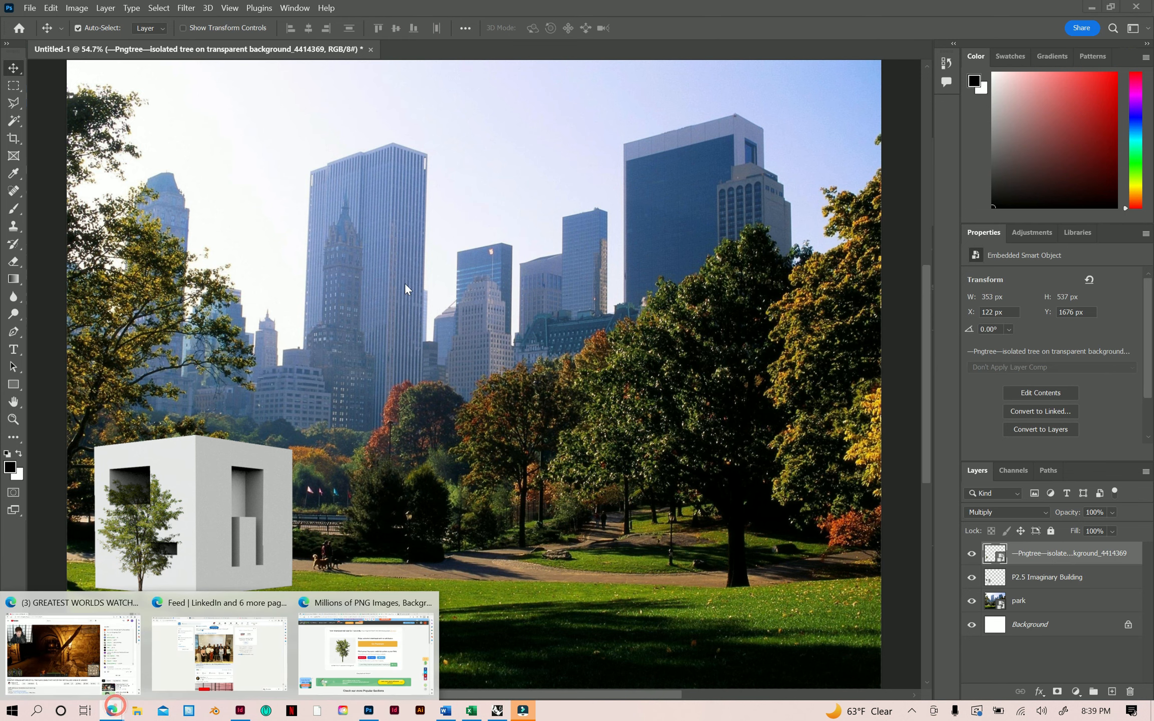
click(219, 651)
text(peo)
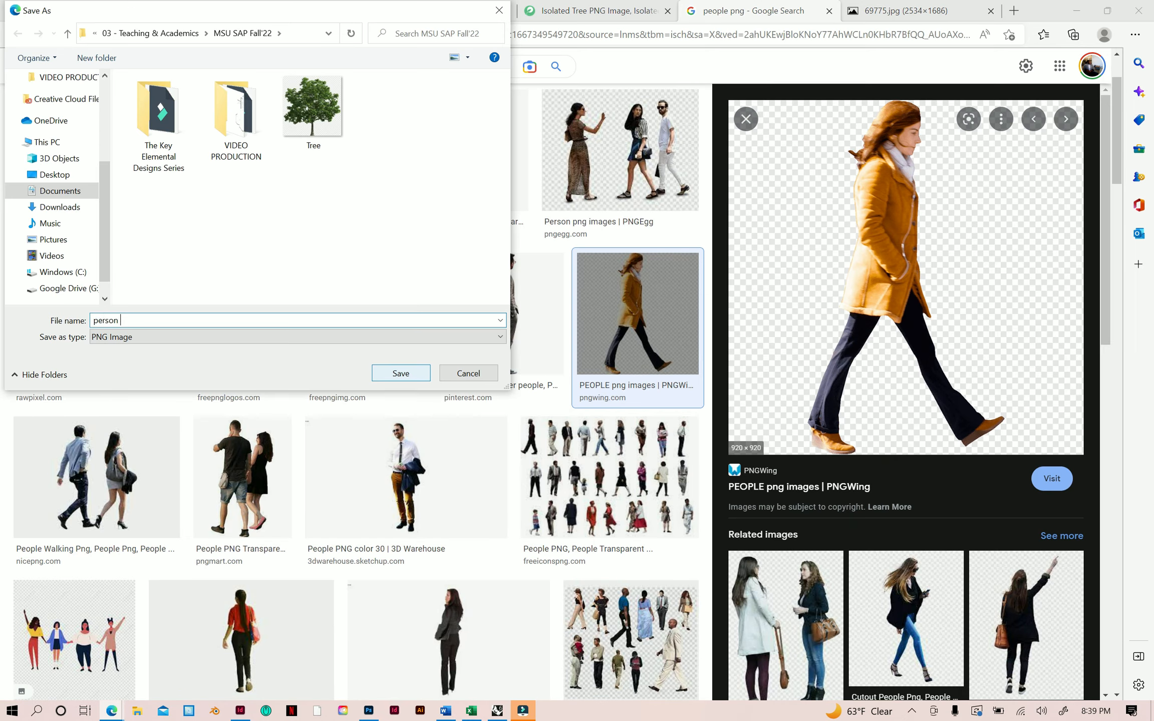
key(Return)
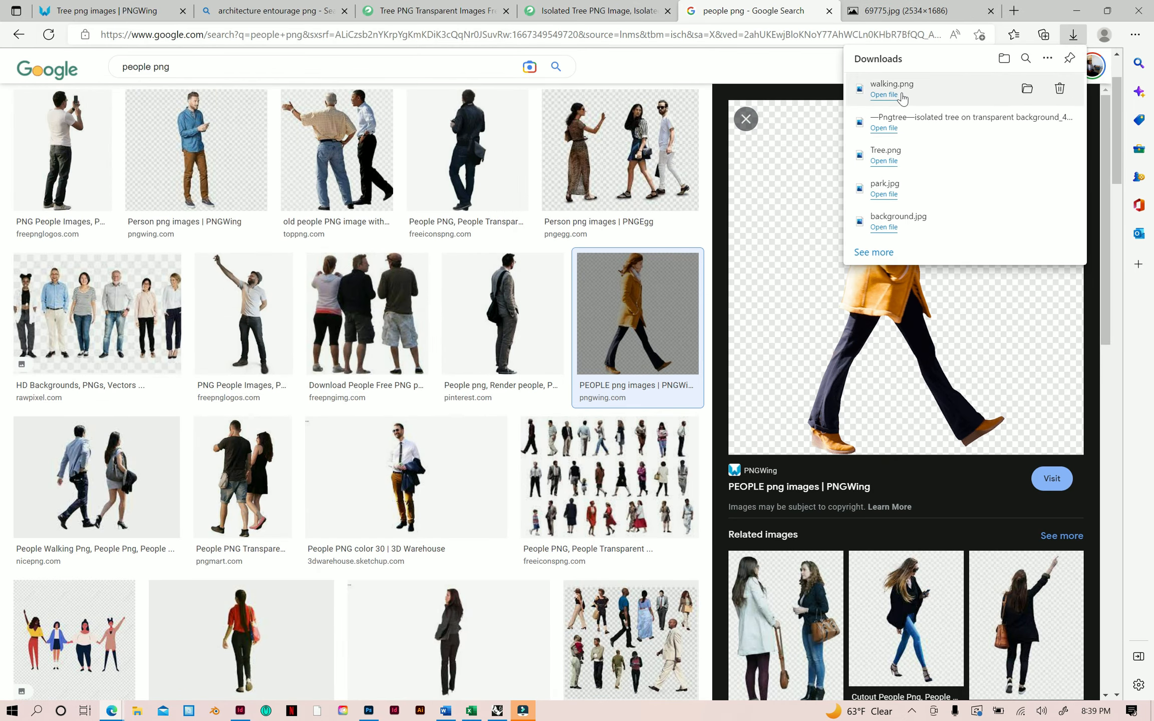
Step: Switch to Photoshop and try to place the walking woman image as an embedded layer
click(368, 711)
click(29, 8)
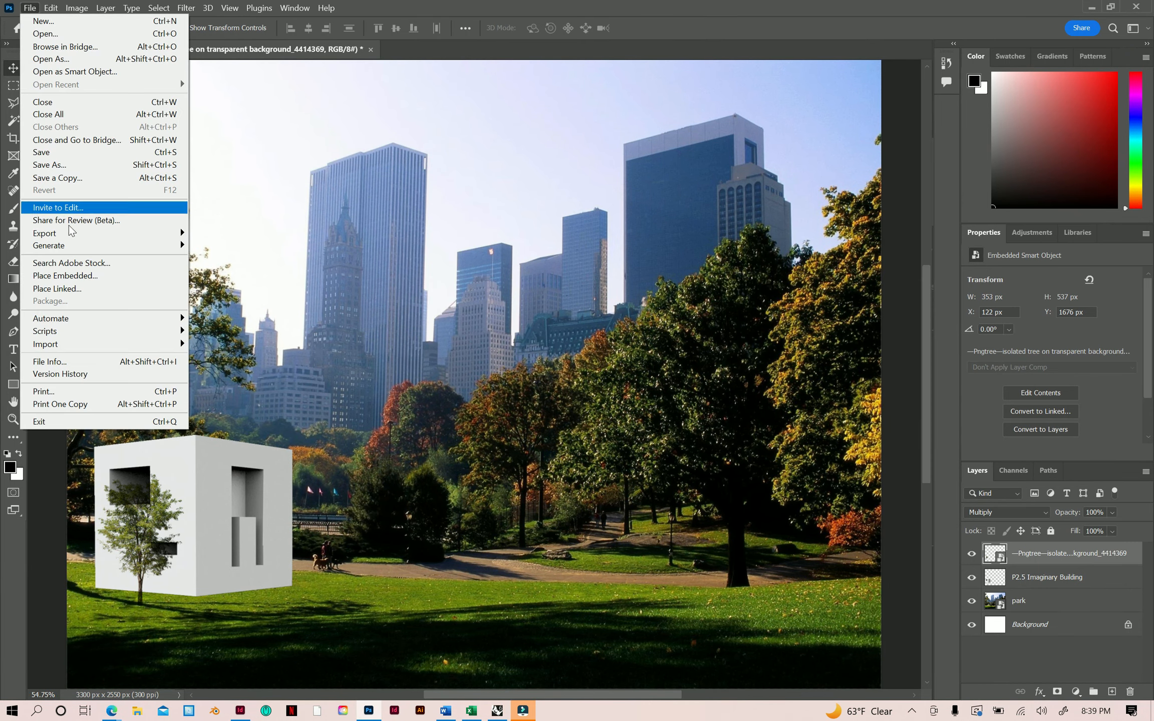
click(78, 278)
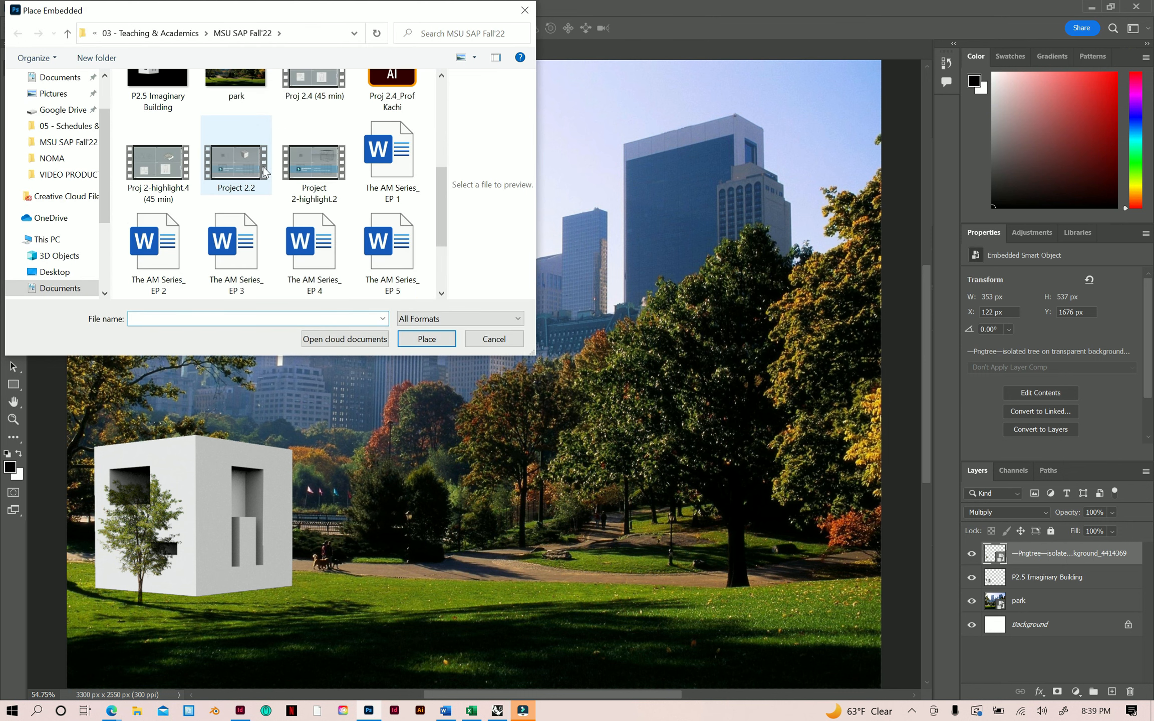
scroll(264, 167, down, 2)
click(239, 251)
click(426, 338)
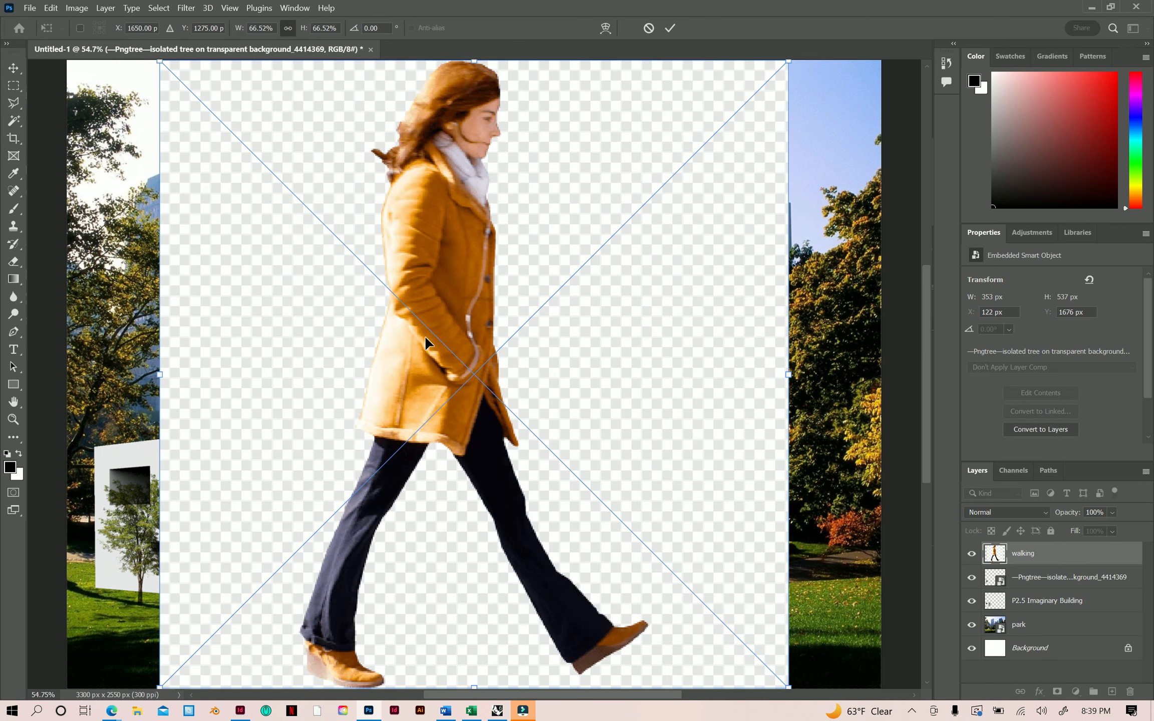
key(Escape)
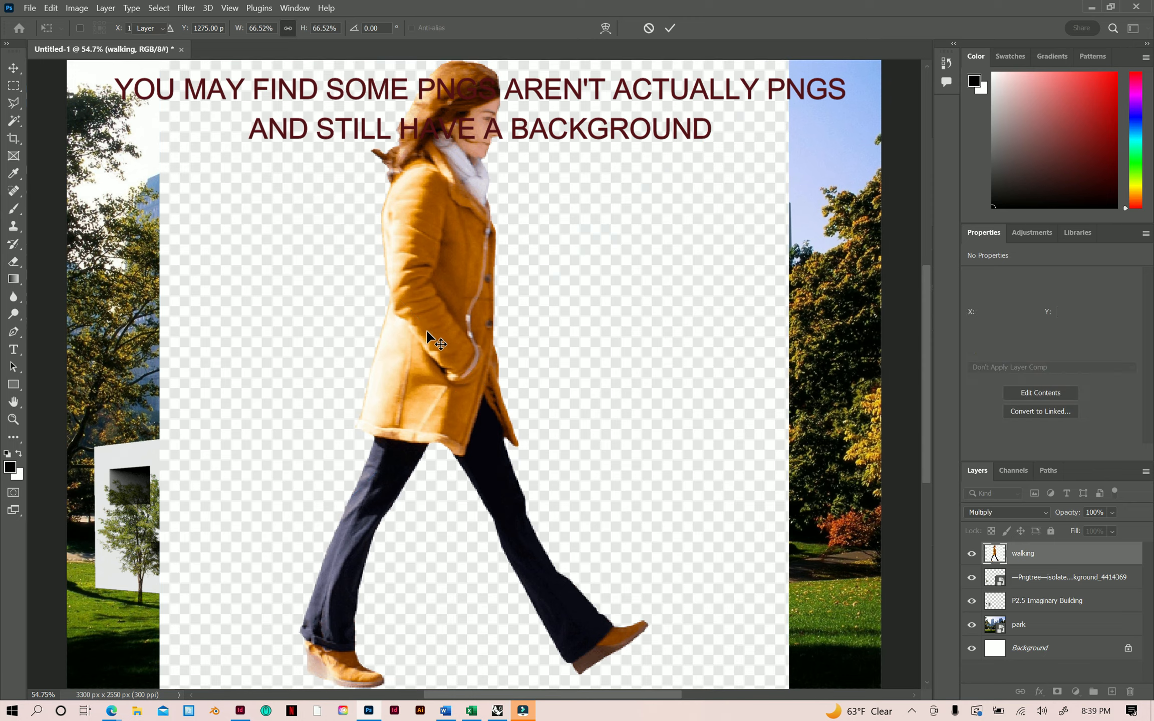
Step: Switch to Edge and save the PNG of the man taking a phone photo, overwriting the existing walking file
mouse_move(112, 711)
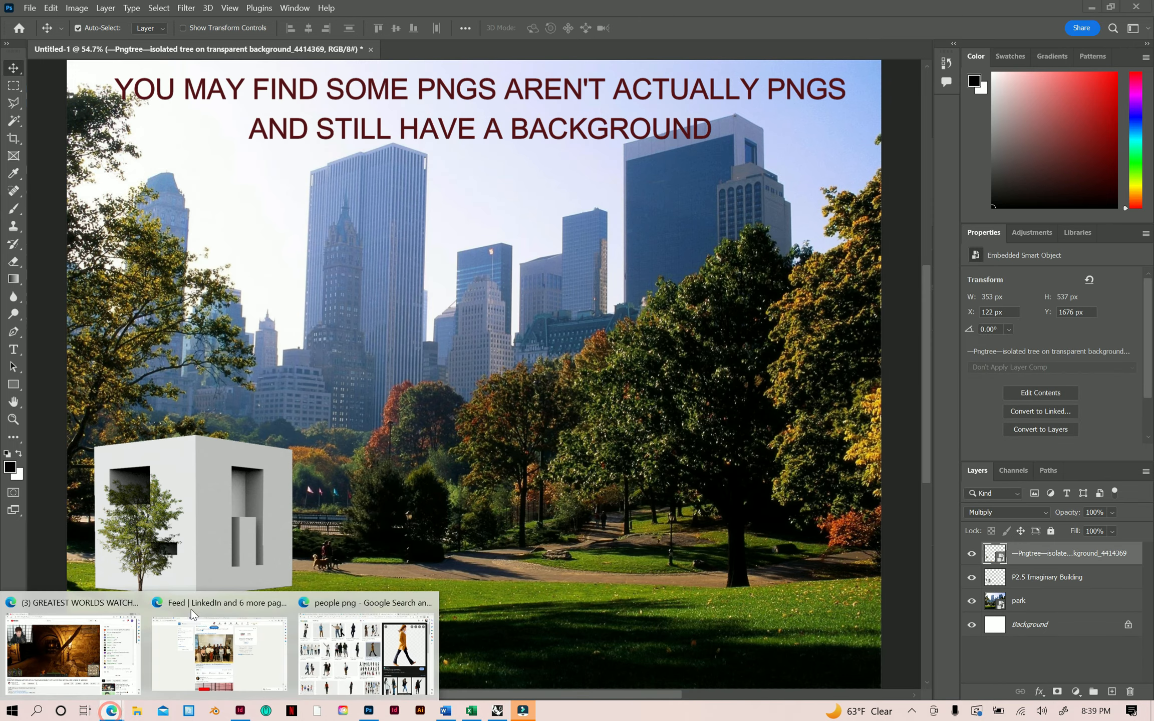
click(324, 656)
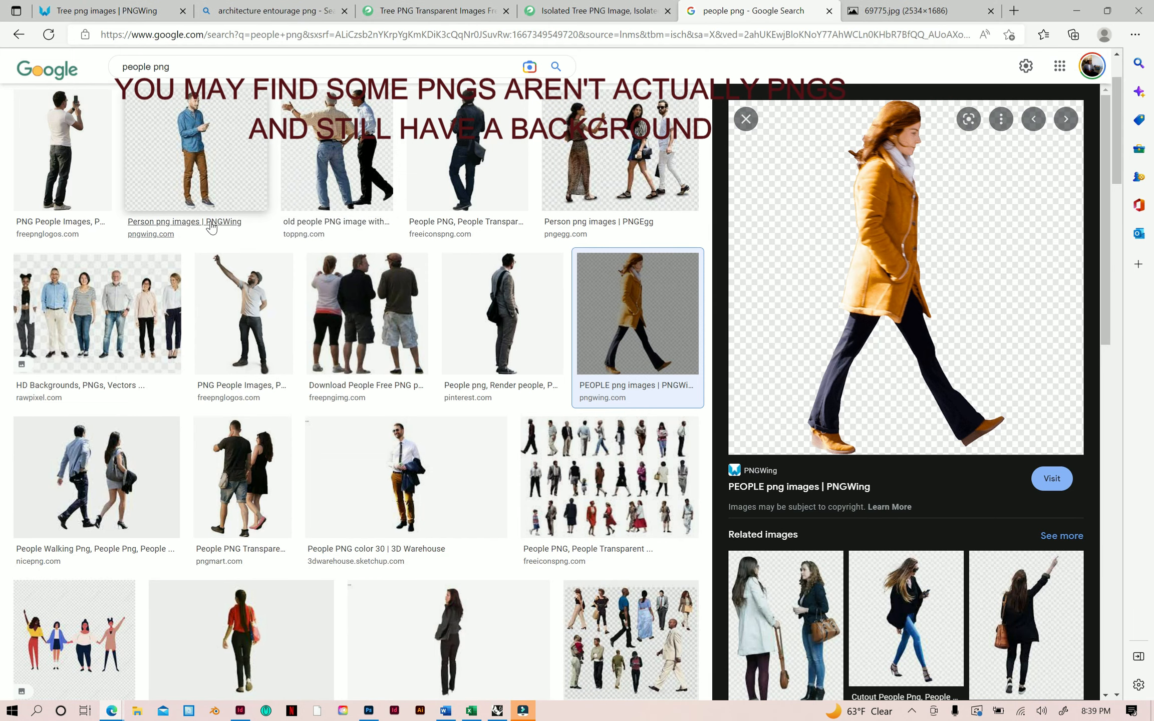
click(73, 135)
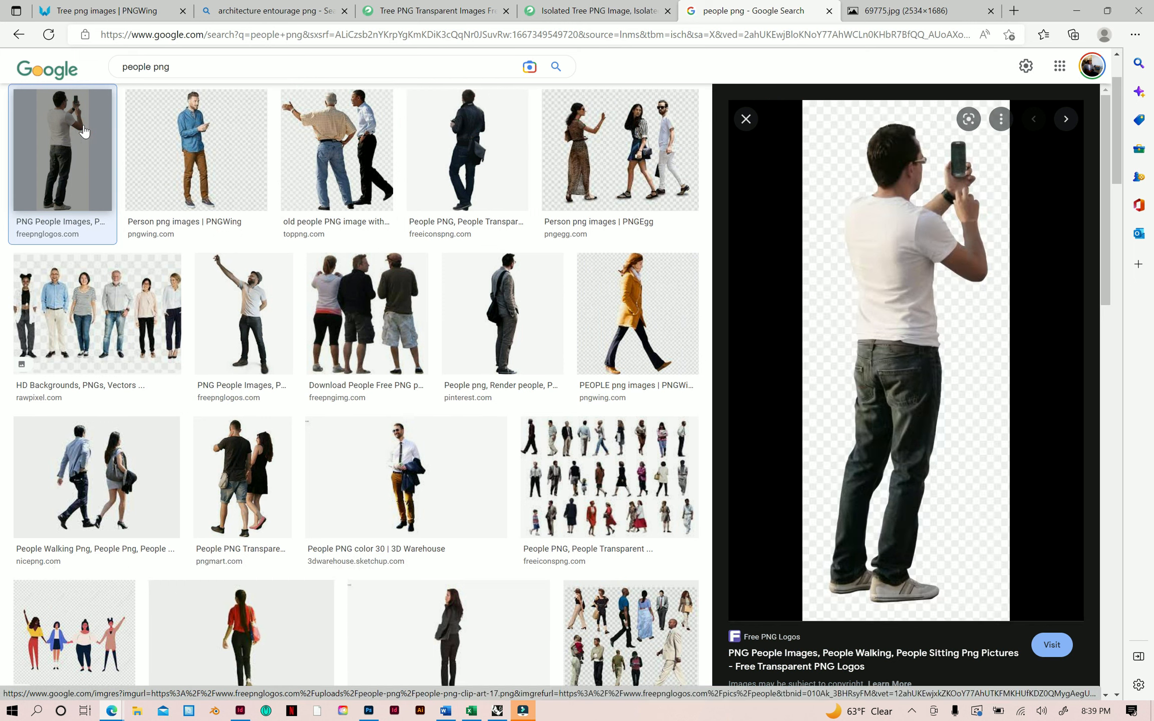
right_click(885, 307)
click(947, 481)
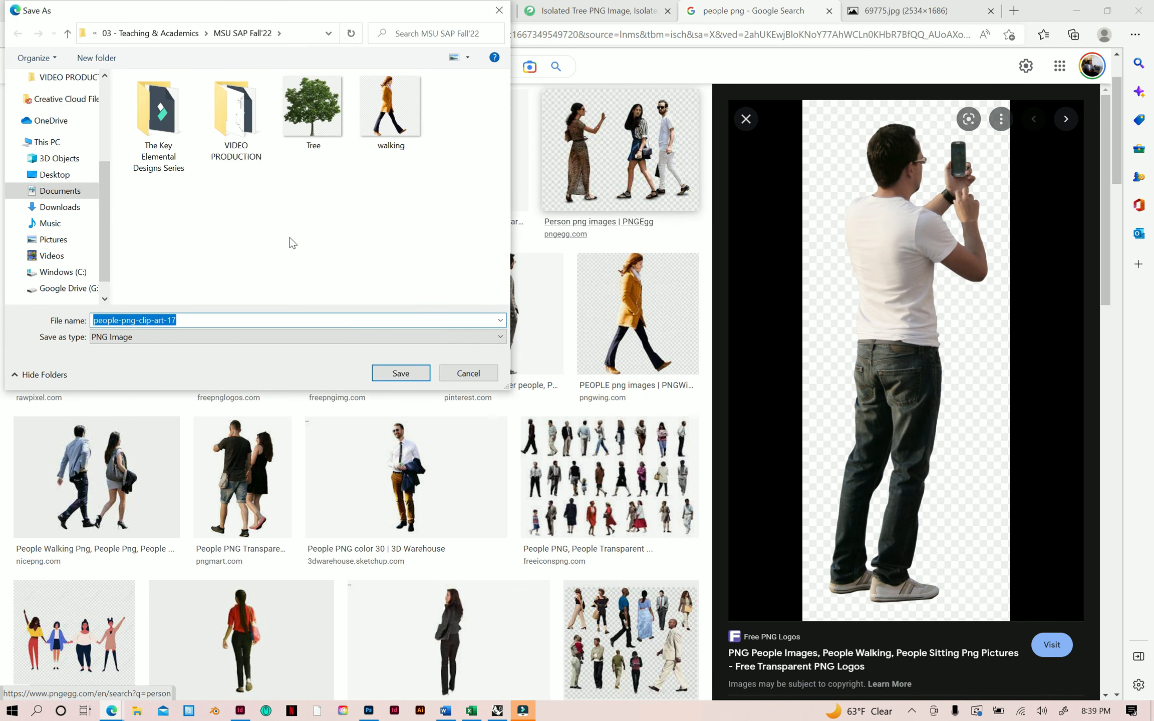
click(374, 118)
click(416, 372)
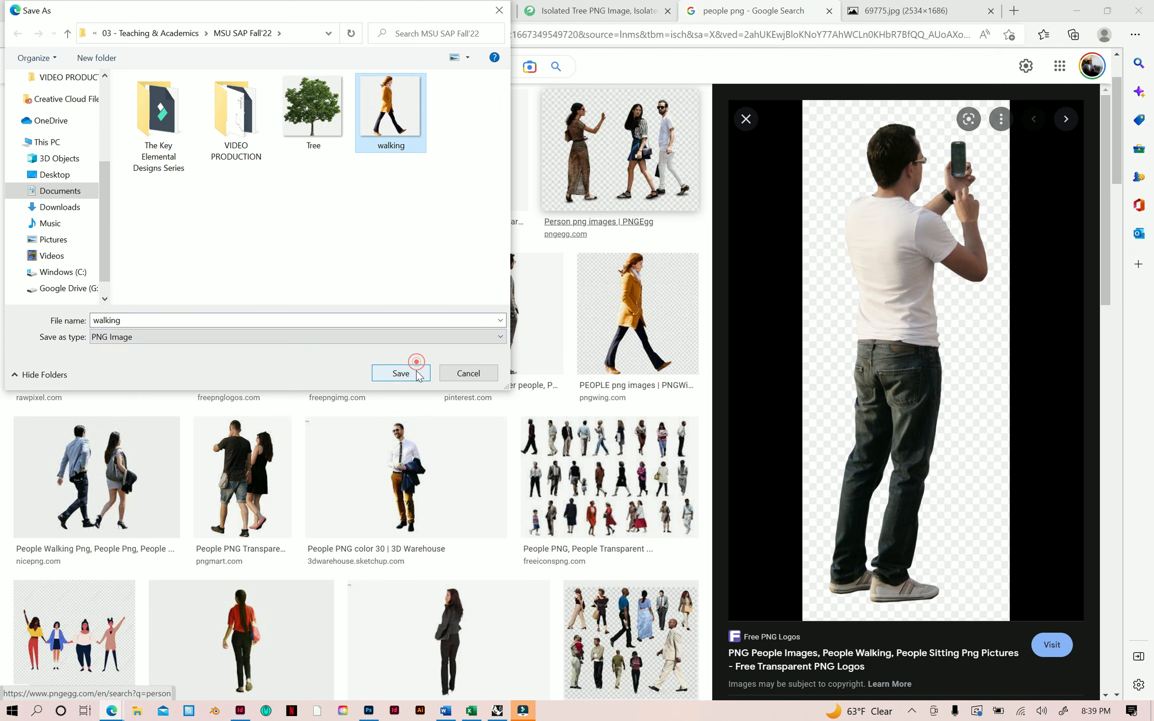
click(613, 361)
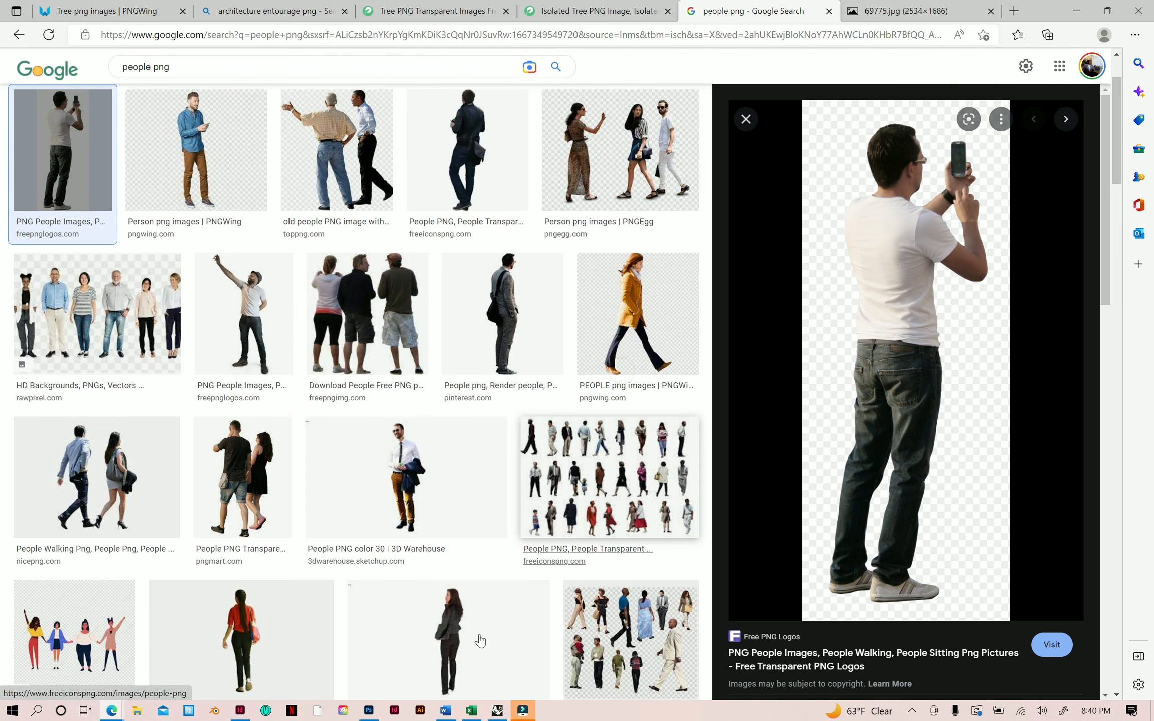
Step: Switch to Photoshop and place the walking PNG as an embedded image in the park composite
click(369, 711)
click(11, 8)
click(30, 9)
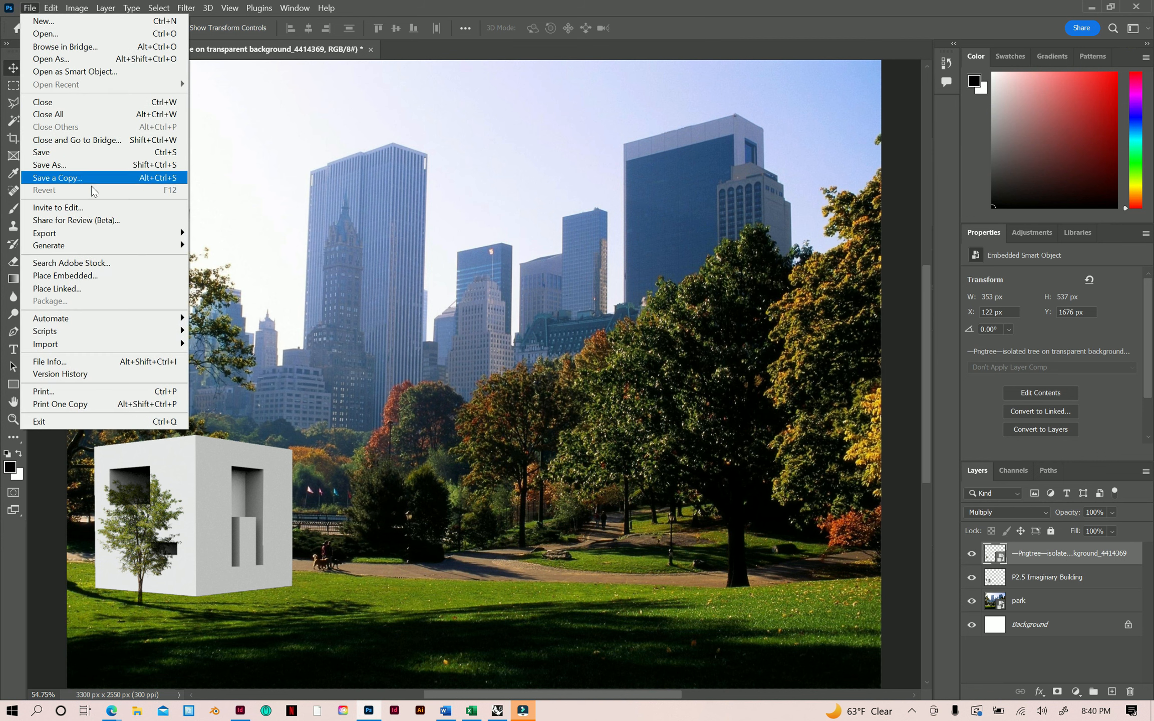
click(88, 282)
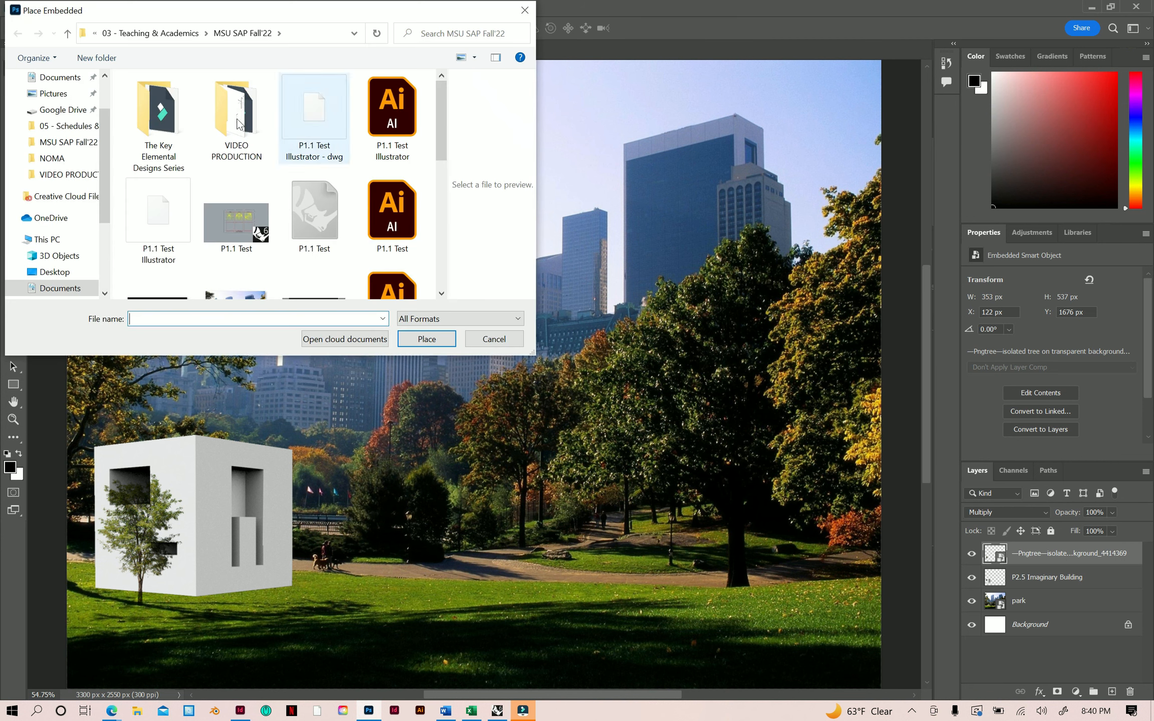
click(236, 256)
click(427, 338)
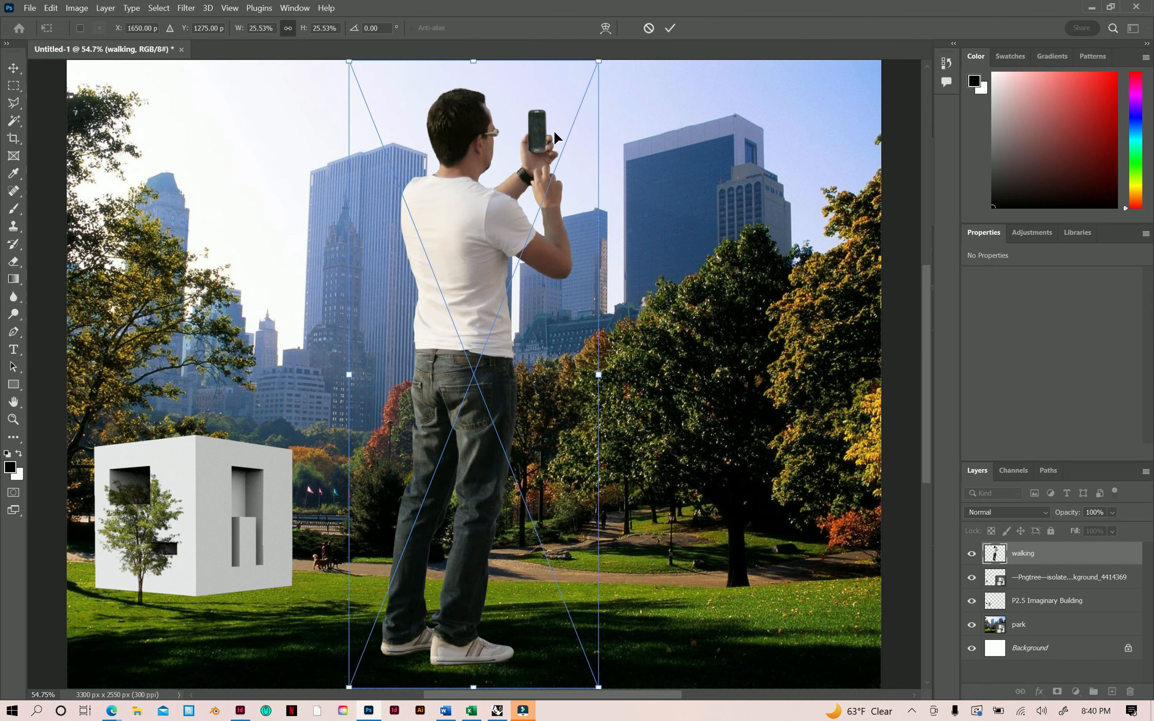
Step: Flip the placed man horizontally so he faces the building side, and shift him slightly toward the building
drag(453, 208, 450, 278)
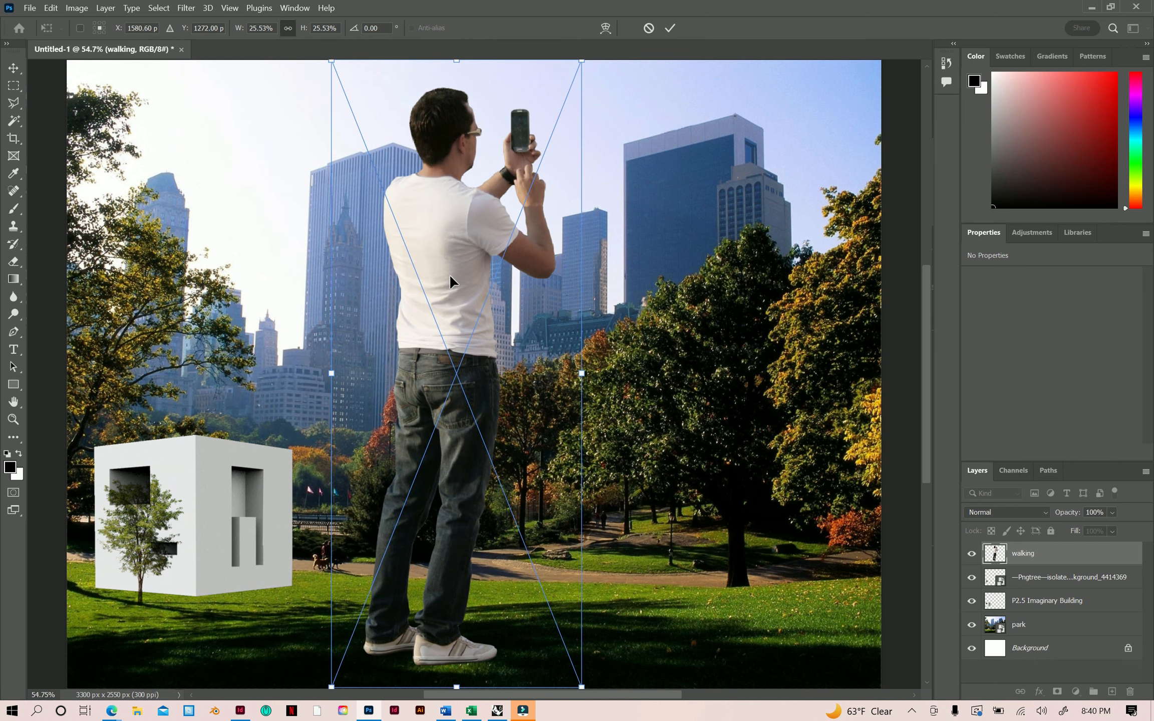
right_click(450, 277)
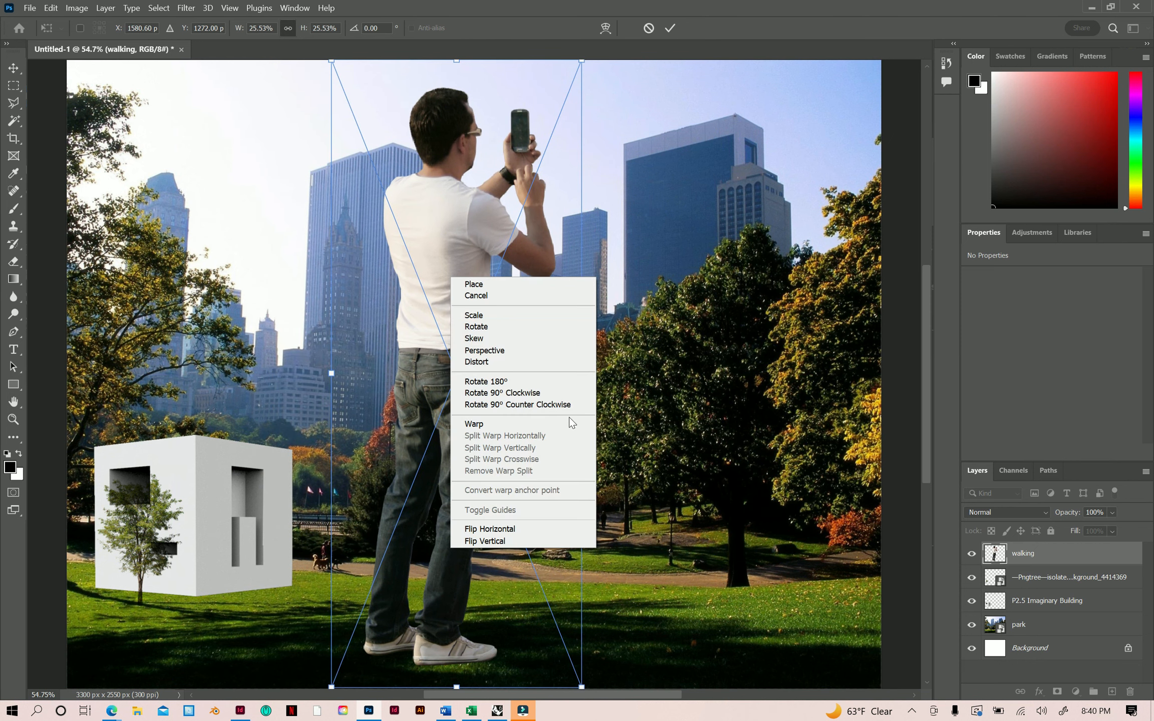
click(525, 530)
drag(473, 390, 447, 390)
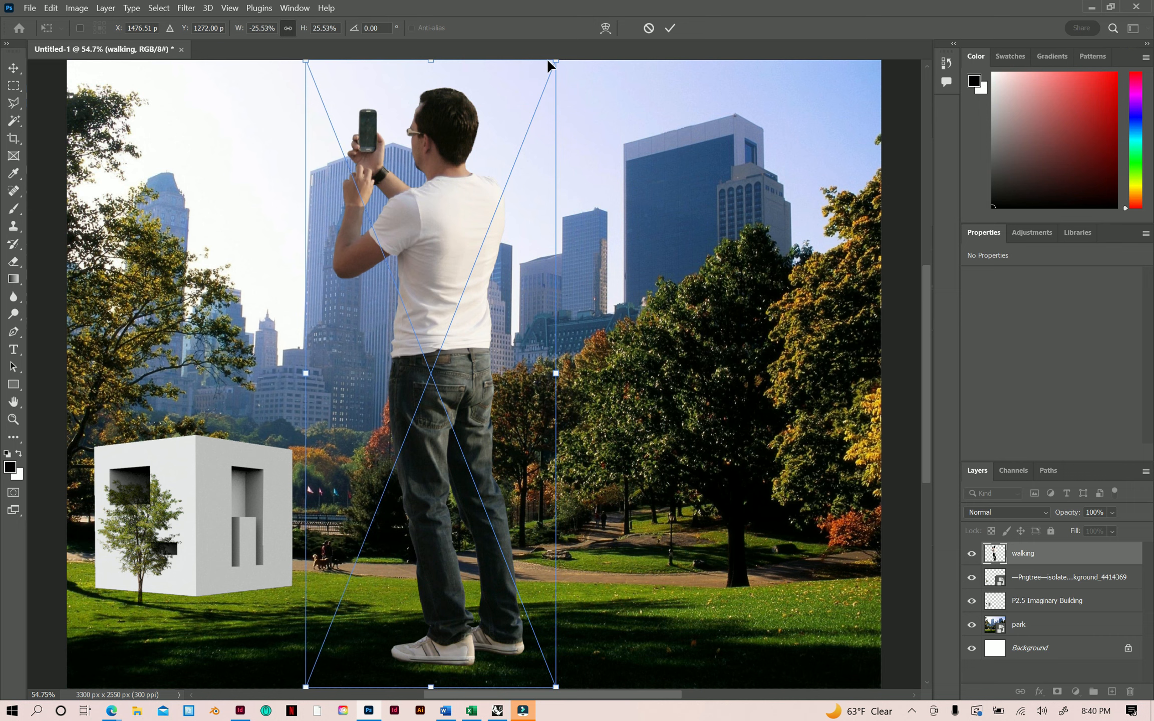
Step: Scale the man to about 2.56%, stand him on the grass at the building's right corner, and commit the placement
drag(556, 61, 291, 508)
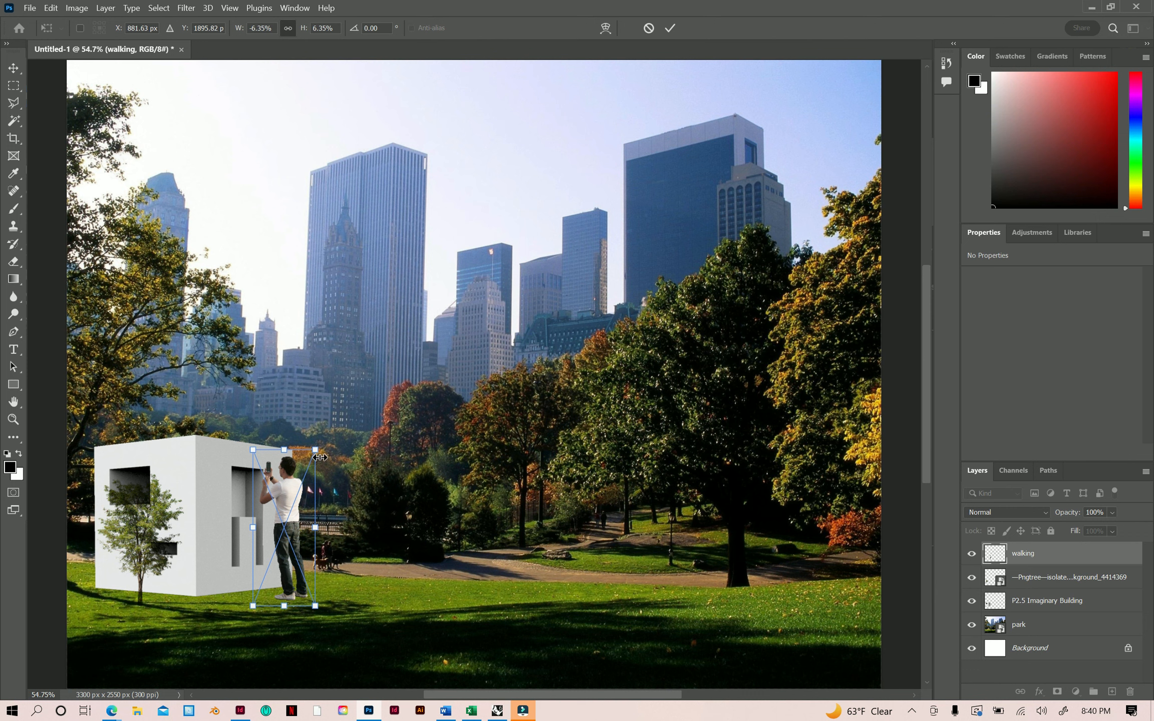
drag(296, 481, 288, 583)
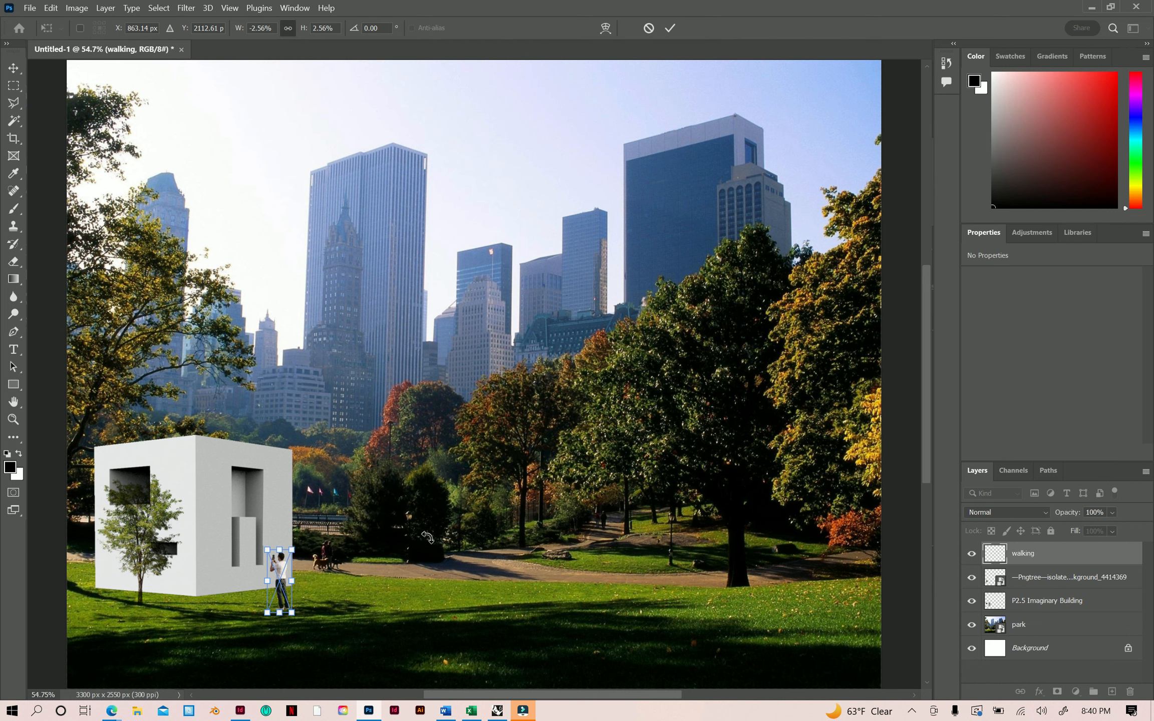
key(Return)
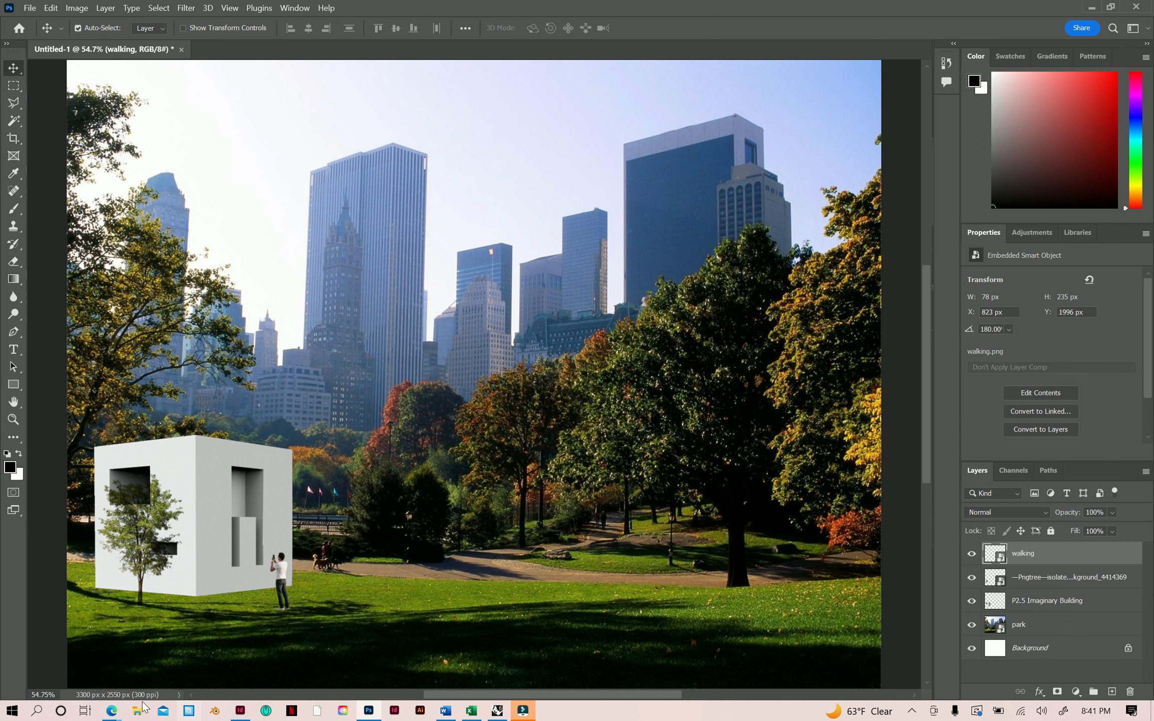
Step: Switch to Edge, browse the people PNG results, and begin saving the SeekPNG image of four people seen from behind
mouse_move(110, 717)
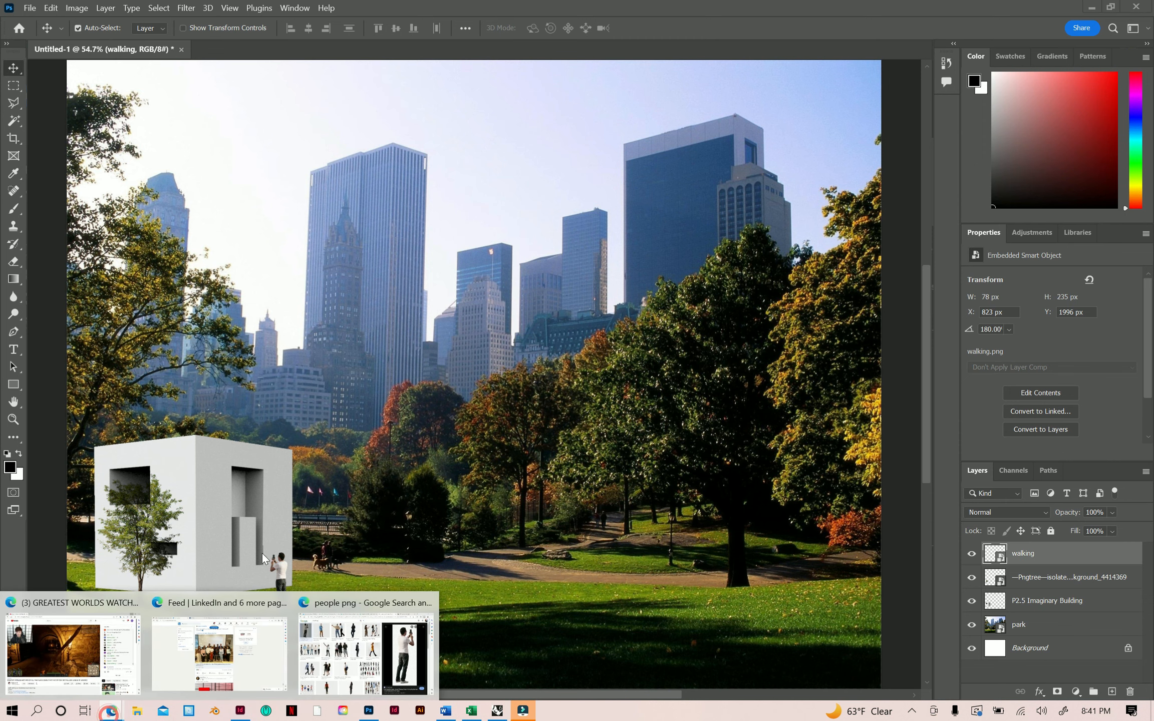
click(336, 644)
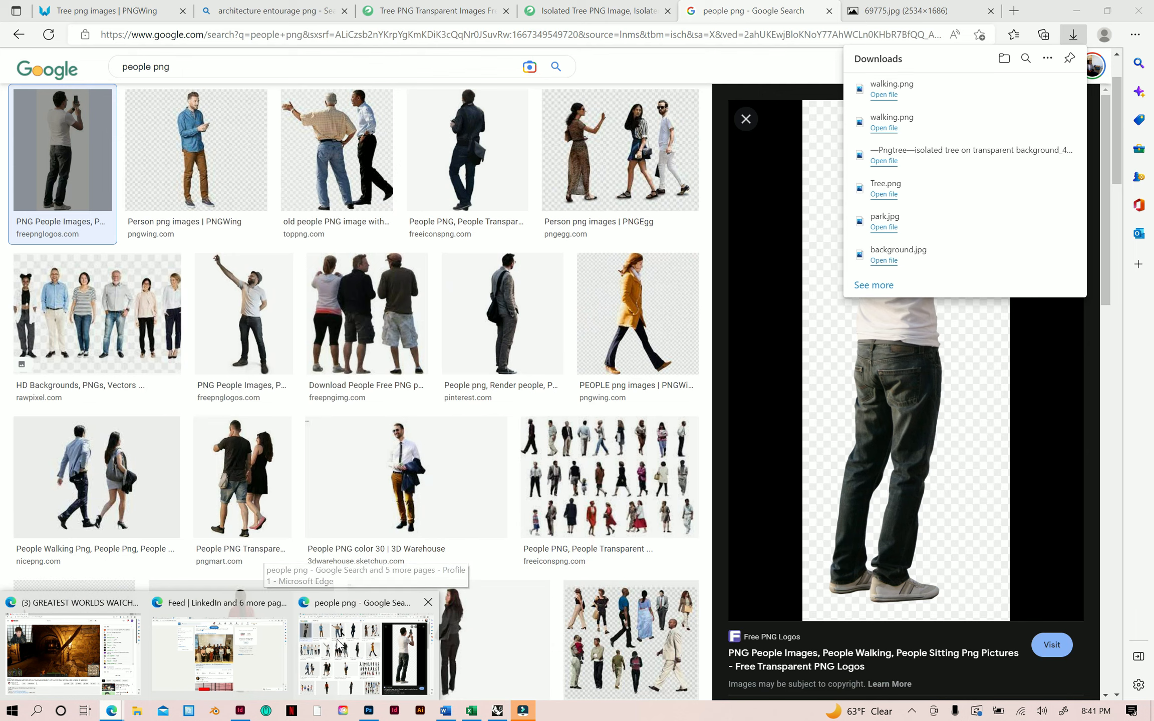
scroll(283, 250, down, 6)
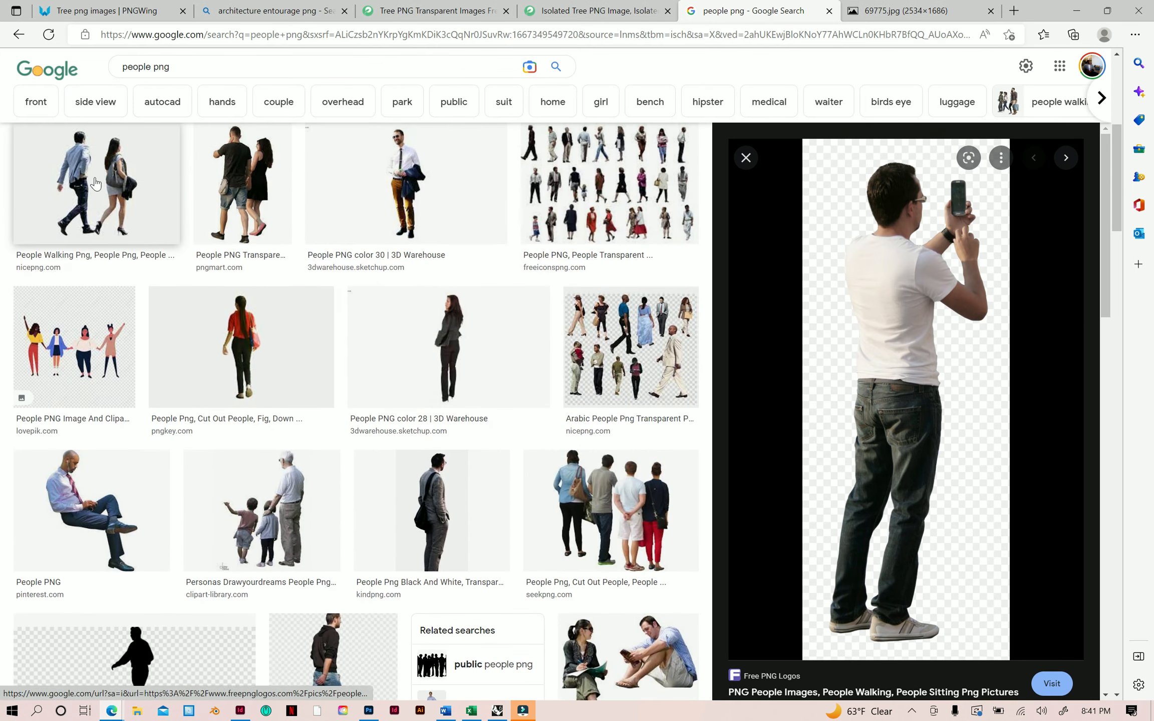
click(94, 176)
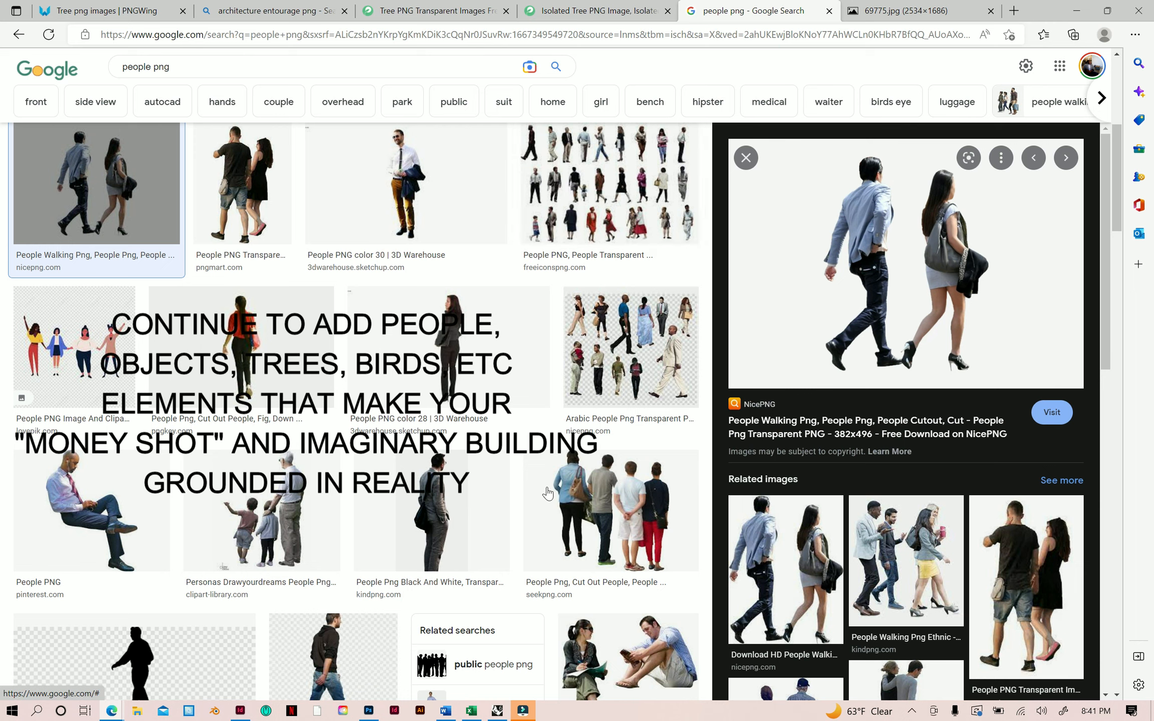
click(608, 490)
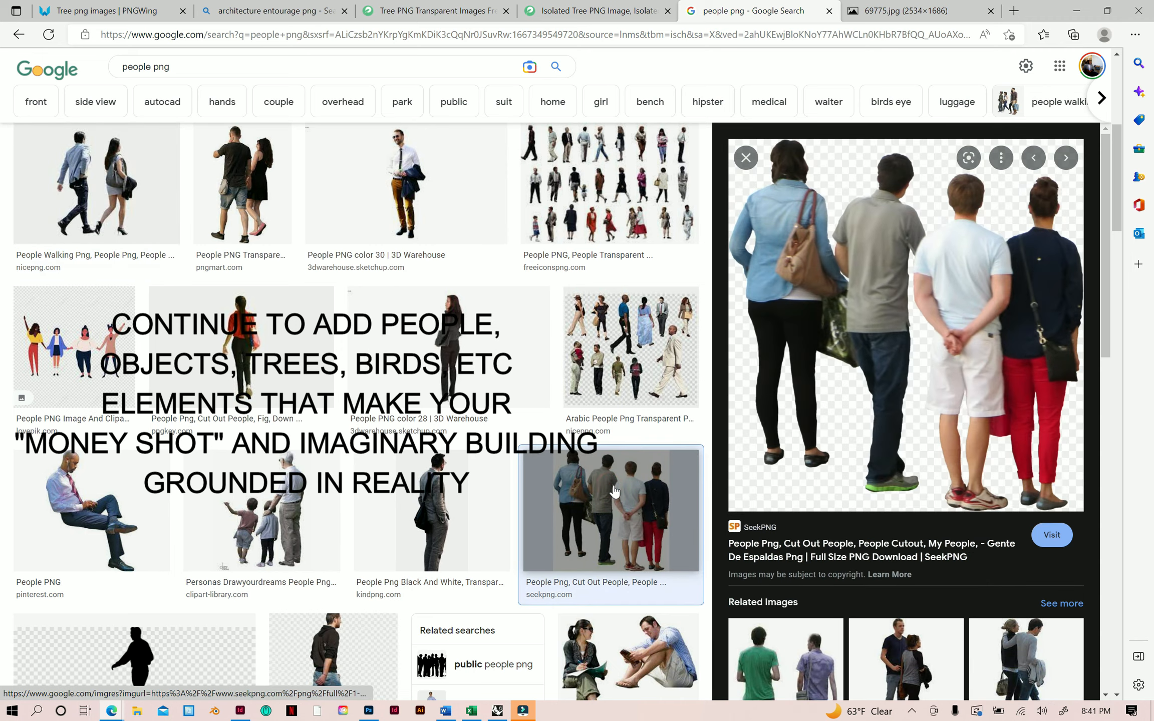
right_click(844, 345)
click(894, 482)
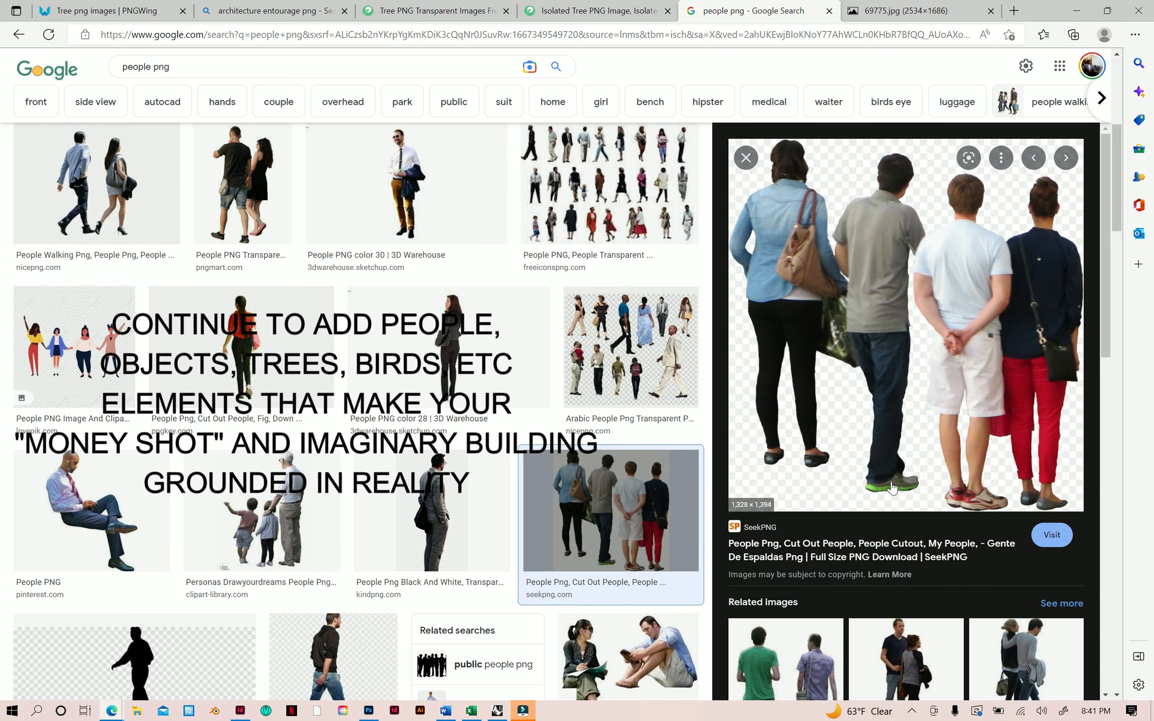